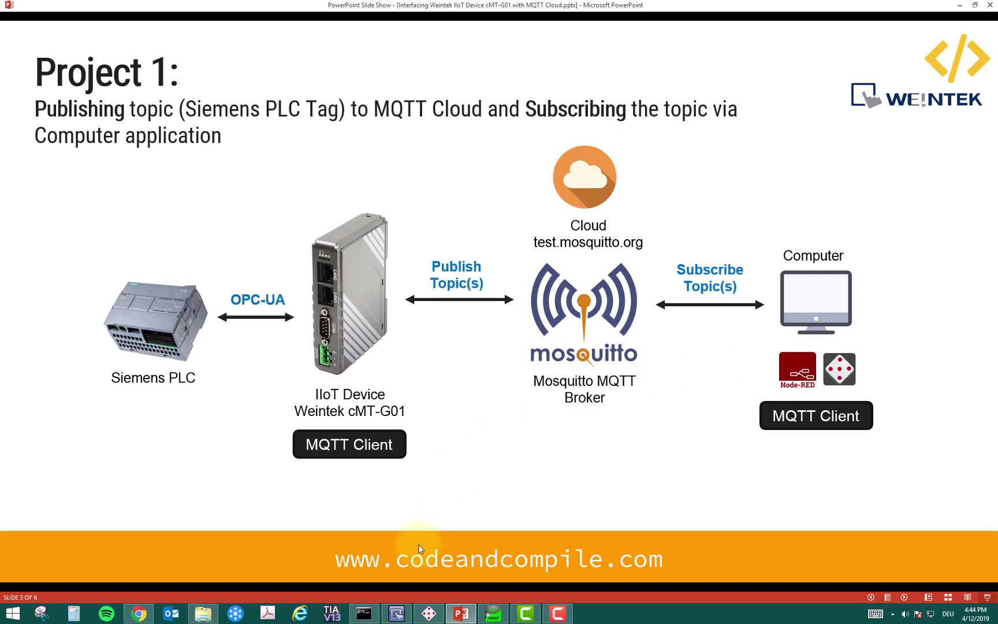
Switch to EasyBuilder Pro, open the MQTT service configuration and compare it with the project diagram slide.
click(396, 616)
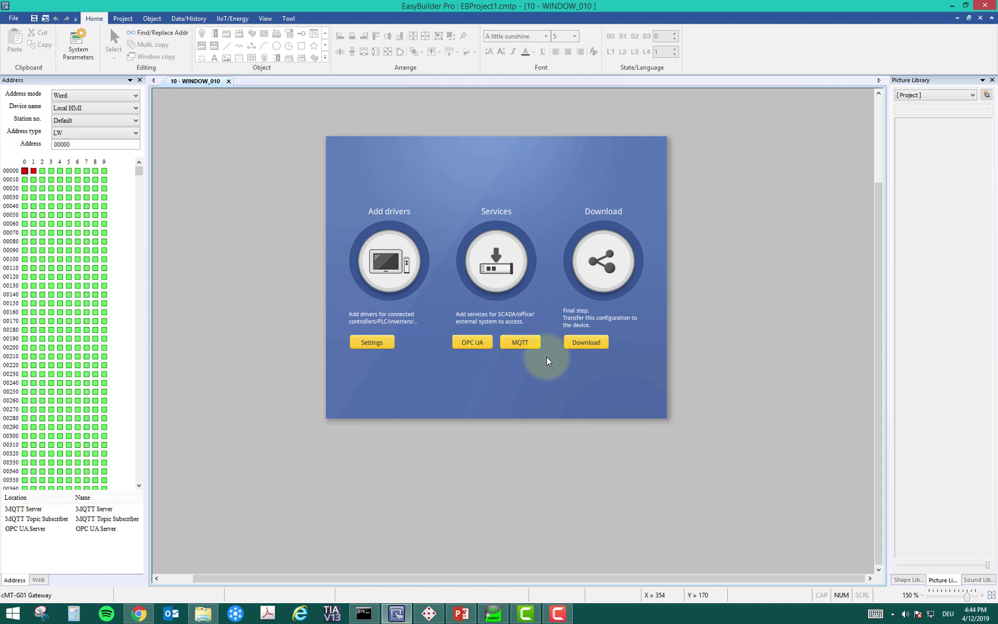
click(520, 344)
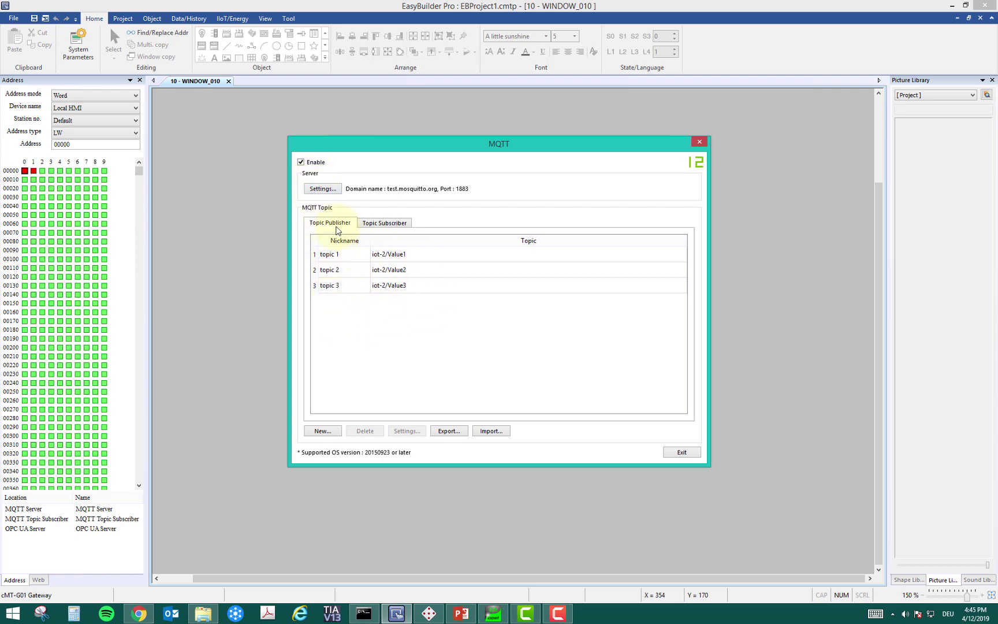
key(alt+Tab)
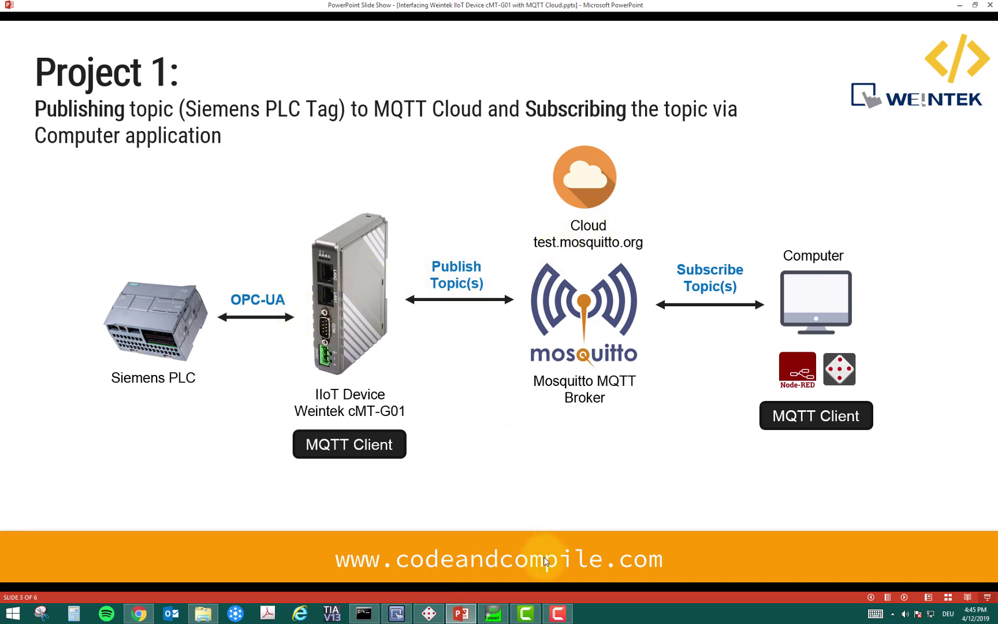
mouse_move(488, 613)
click(448, 528)
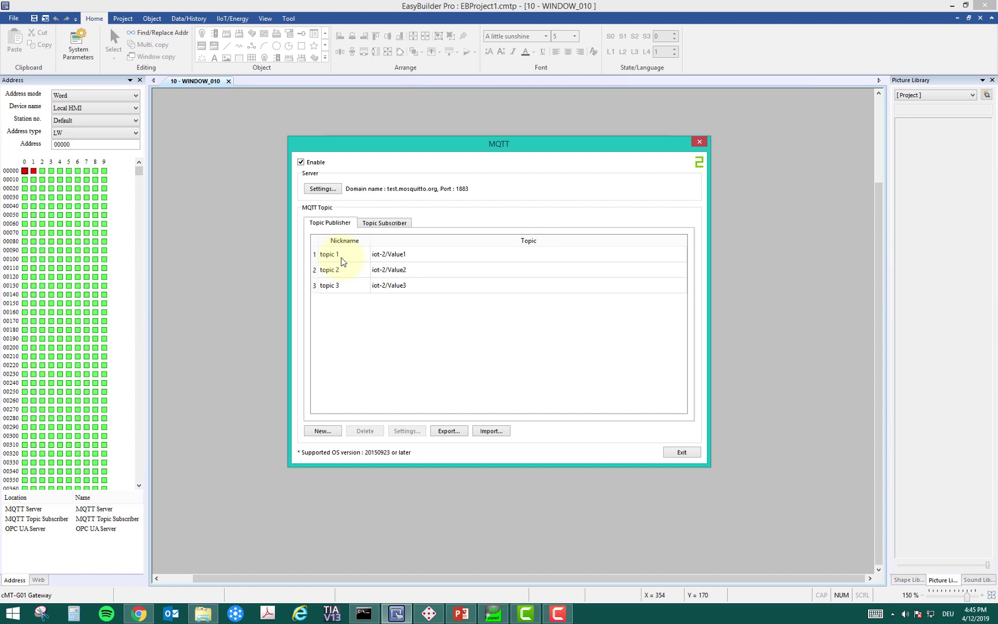
Open the topic 1 publisher settings and examine its nickname and topic path.
click(358, 260)
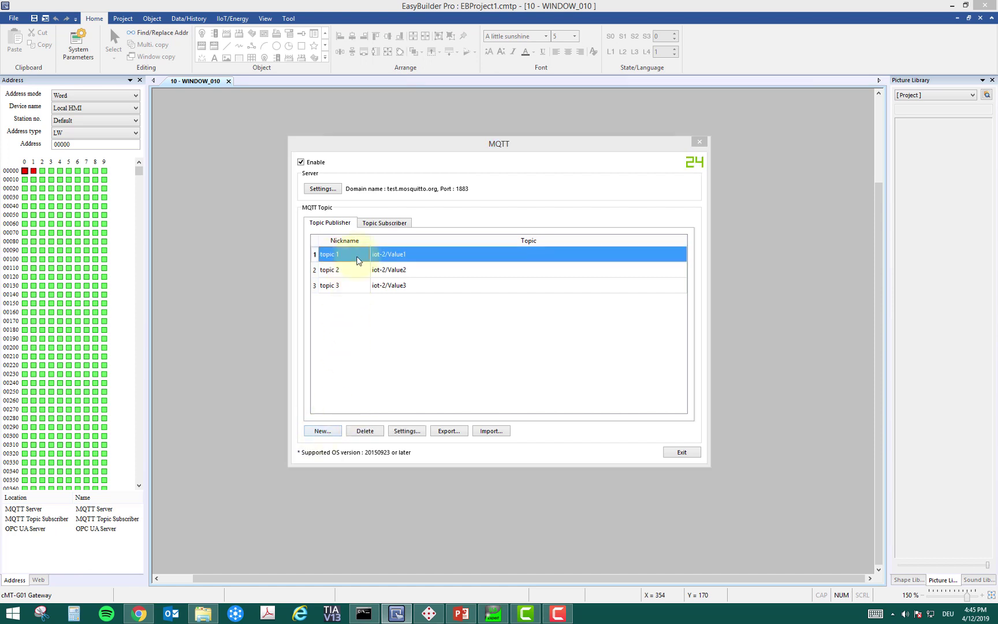
double_click(358, 260)
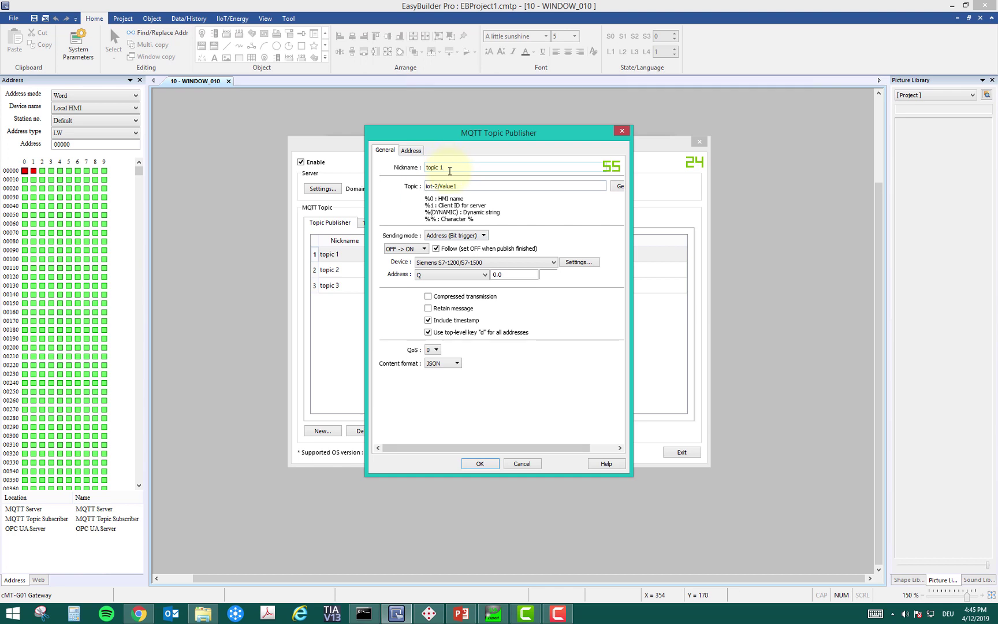
click(462, 187)
drag(464, 188, 426, 184)
click(457, 187)
drag(460, 186, 427, 186)
click(434, 186)
drag(437, 187, 428, 186)
click(444, 189)
Inspect the PLC tag assigned to the value 1 address of topic 1, then close the MQTT configuration without changes.
click(411, 151)
double_click(422, 183)
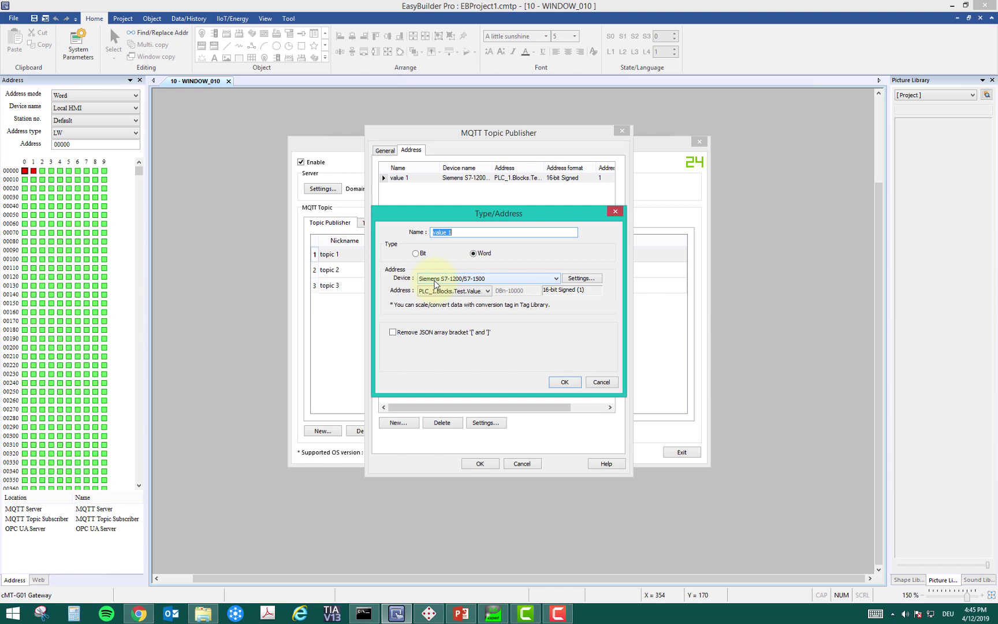
click(489, 289)
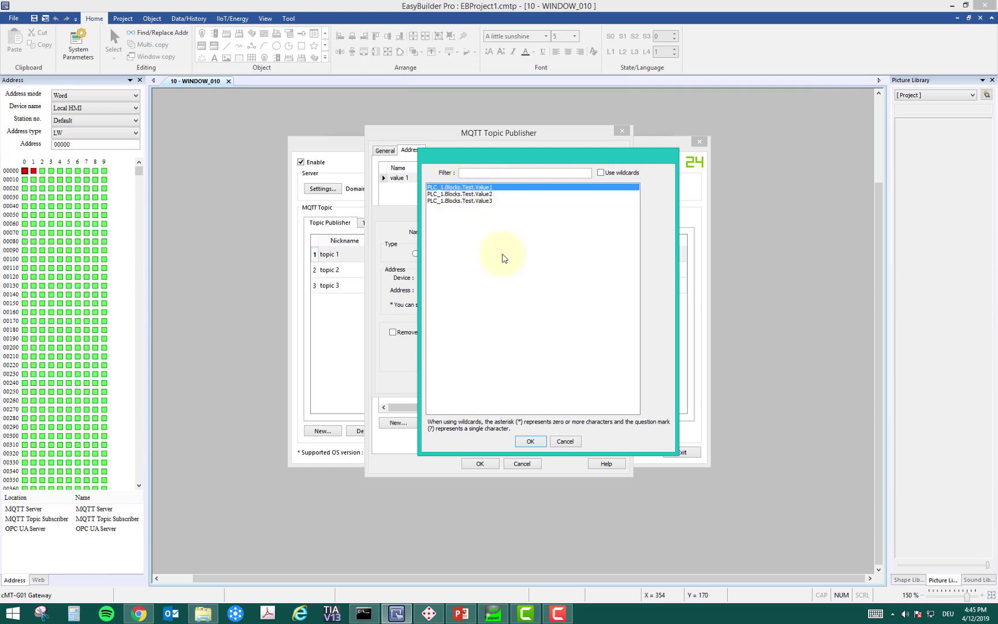
click(566, 442)
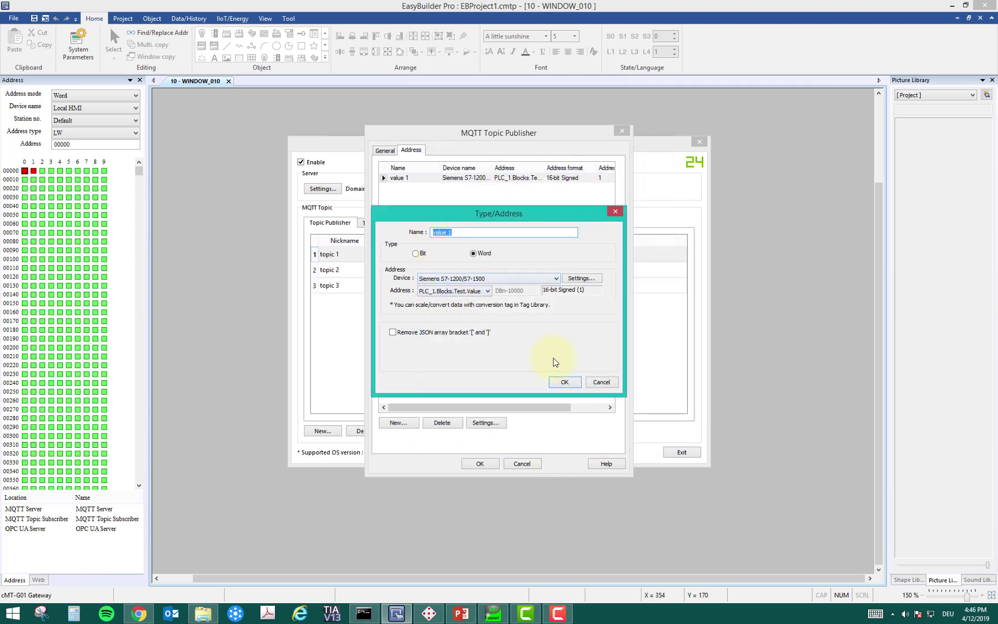
click(601, 382)
click(521, 464)
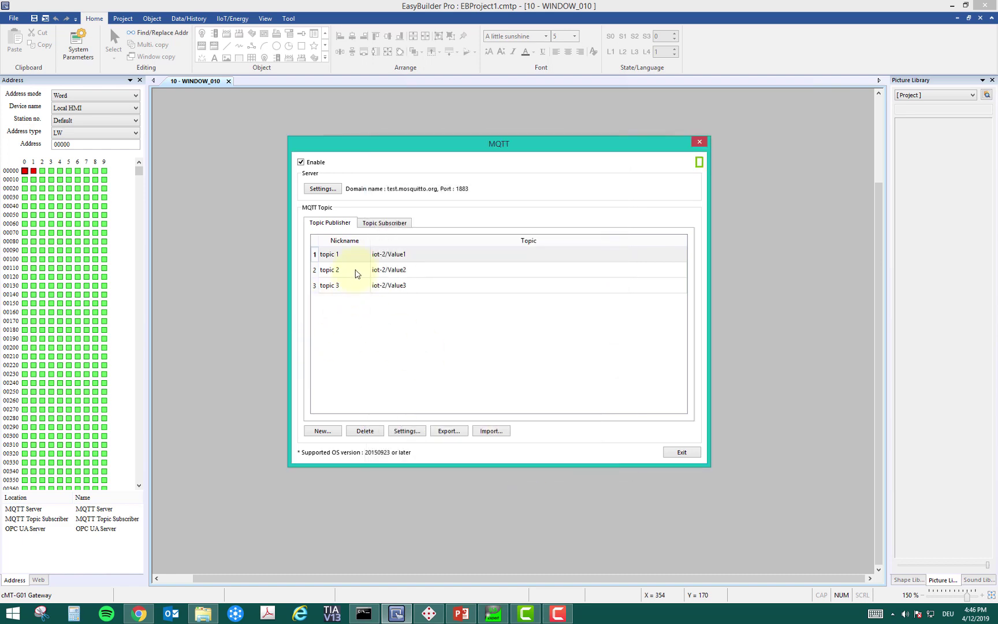
click(679, 453)
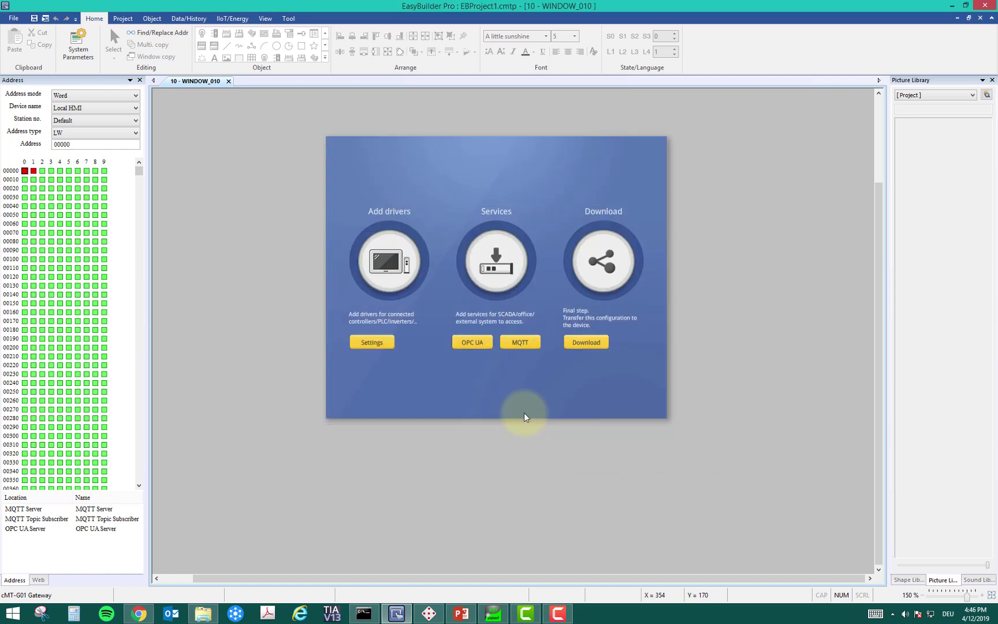
Review the Siemens S7-1200/S7-1500 tags in the OPC UA server configuration, including Value1, and close it.
click(456, 342)
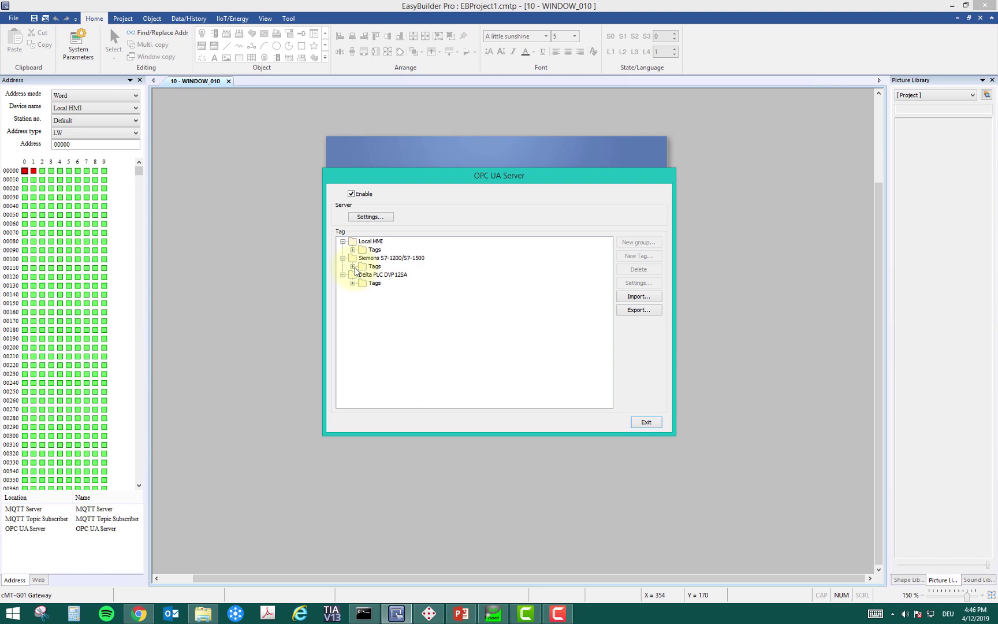
click(353, 267)
click(388, 291)
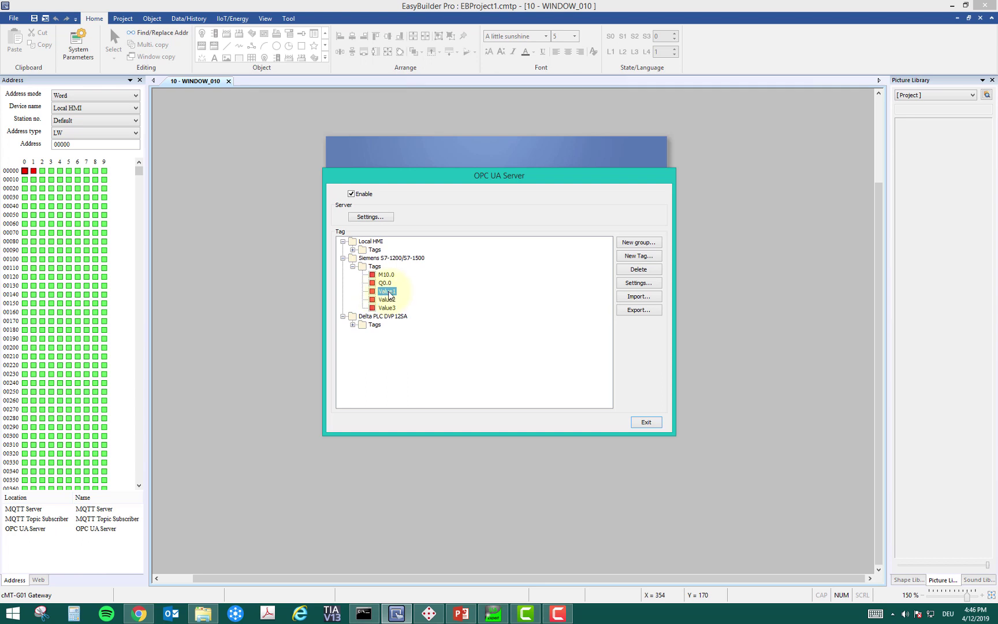
click(644, 421)
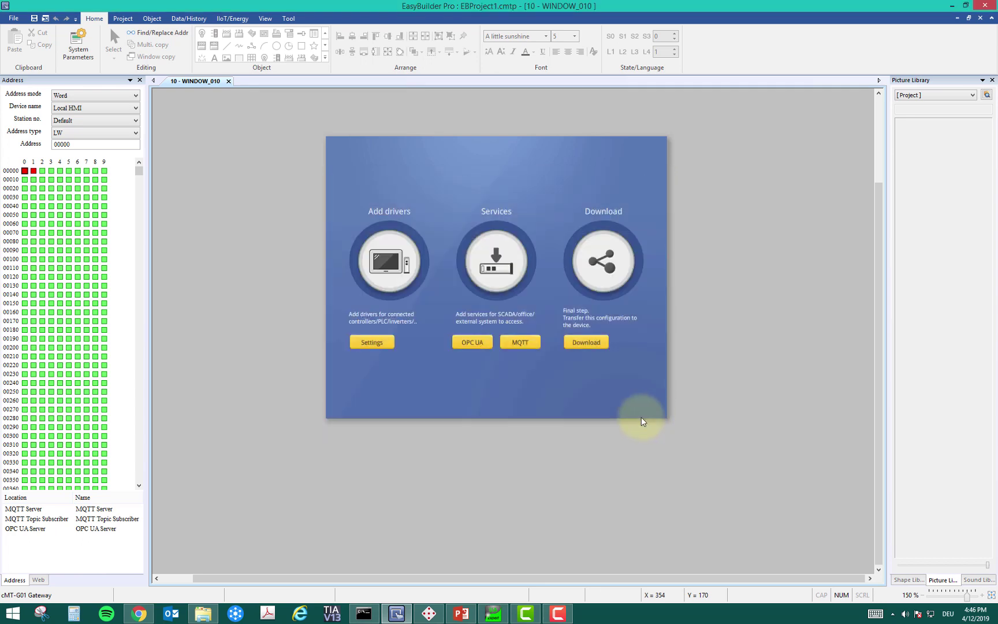
Reopen the topic 1 publisher in the MQTT configuration and check its topic path against its linked address.
click(516, 341)
double_click(347, 256)
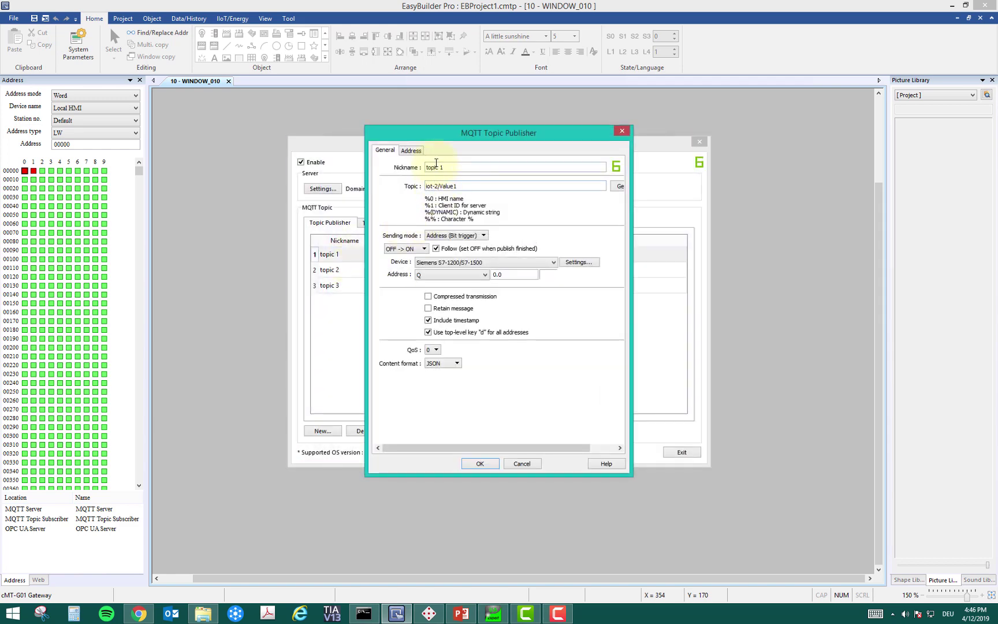
drag(473, 187, 421, 187)
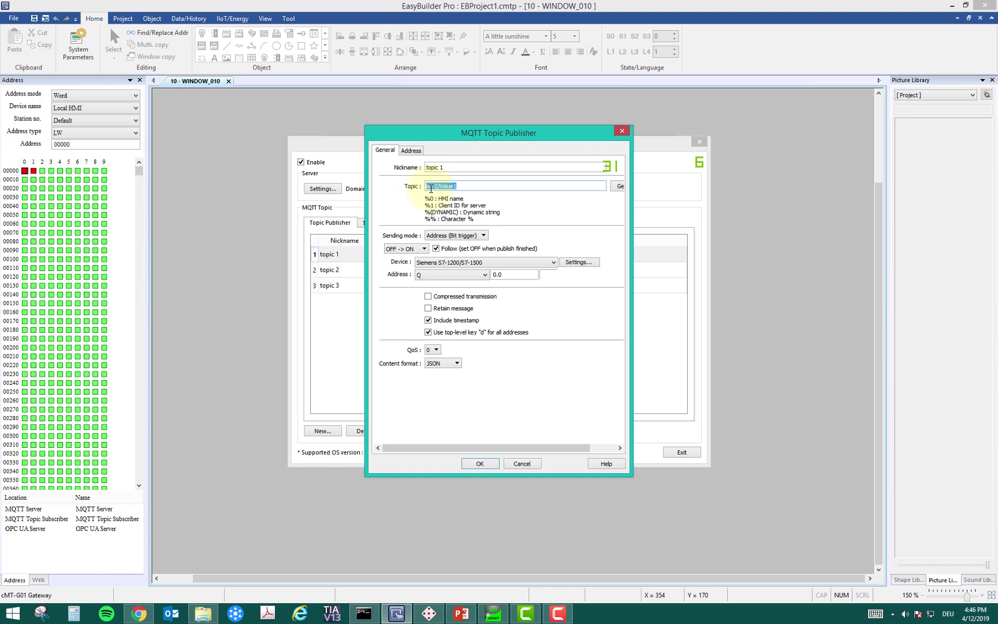
click(445, 186)
click(411, 150)
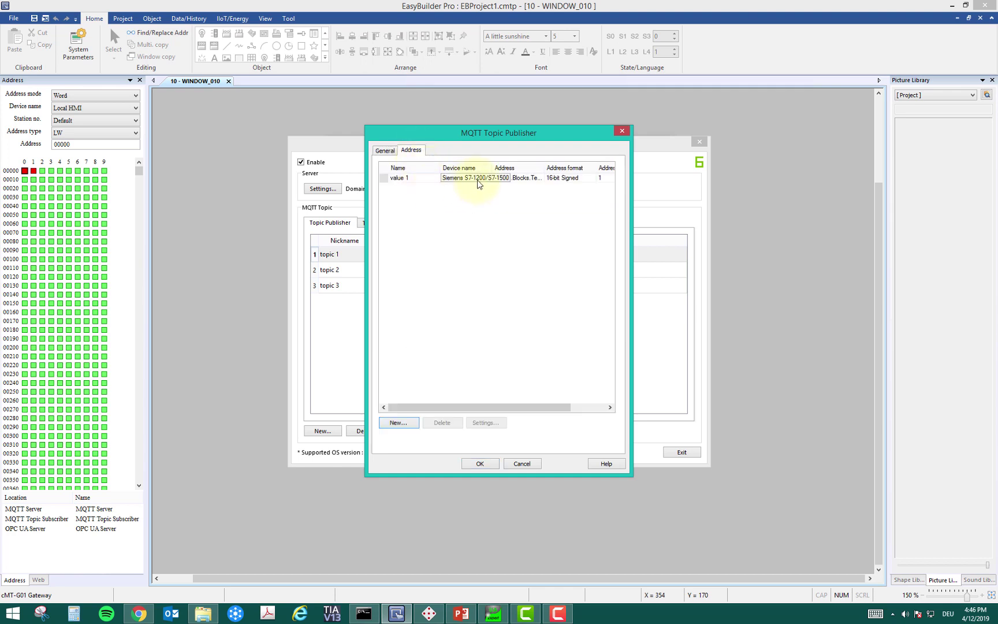
click(518, 464)
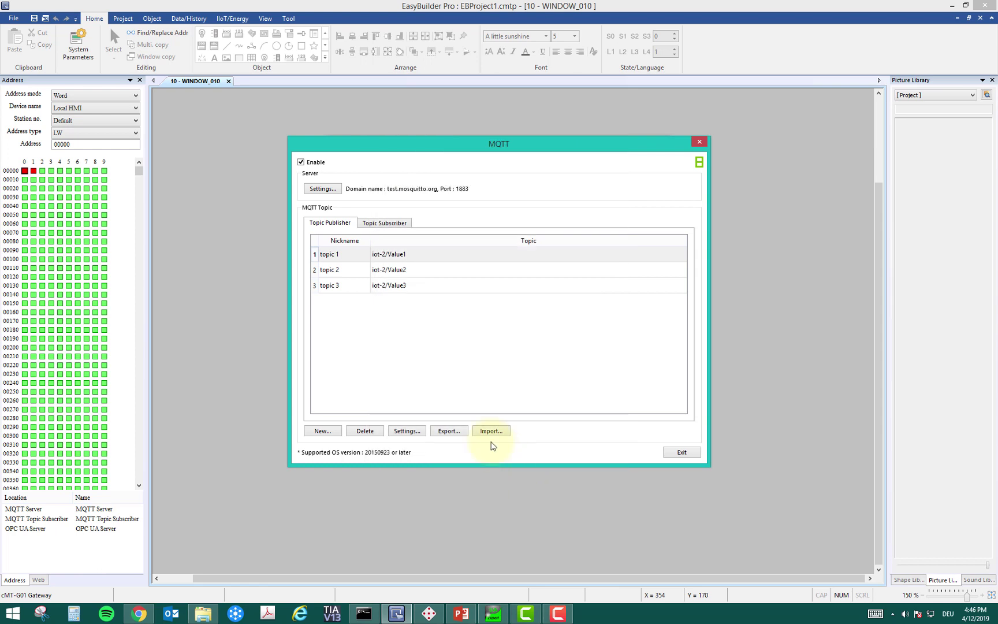
Check which PLC address is linked to the topic 2 publisher and close its settings without changes.
click(354, 271)
click(348, 286)
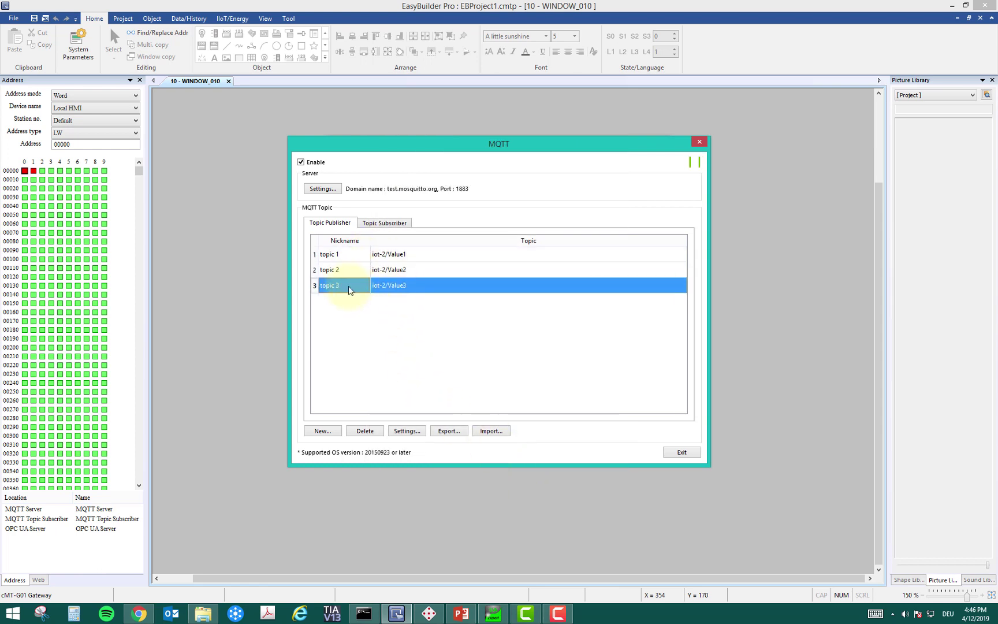
click(360, 268)
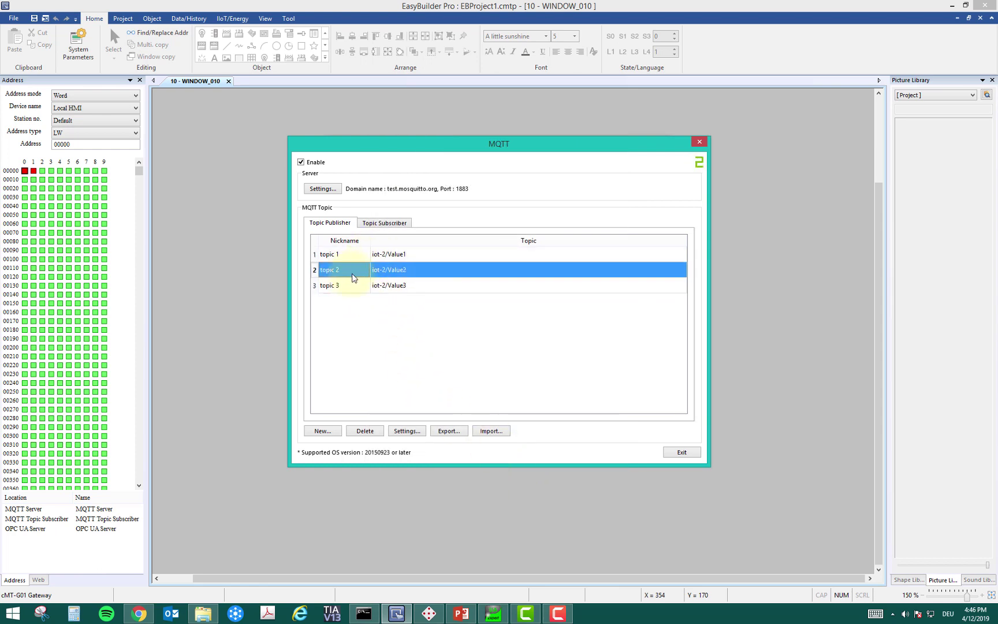
double_click(420, 268)
click(411, 150)
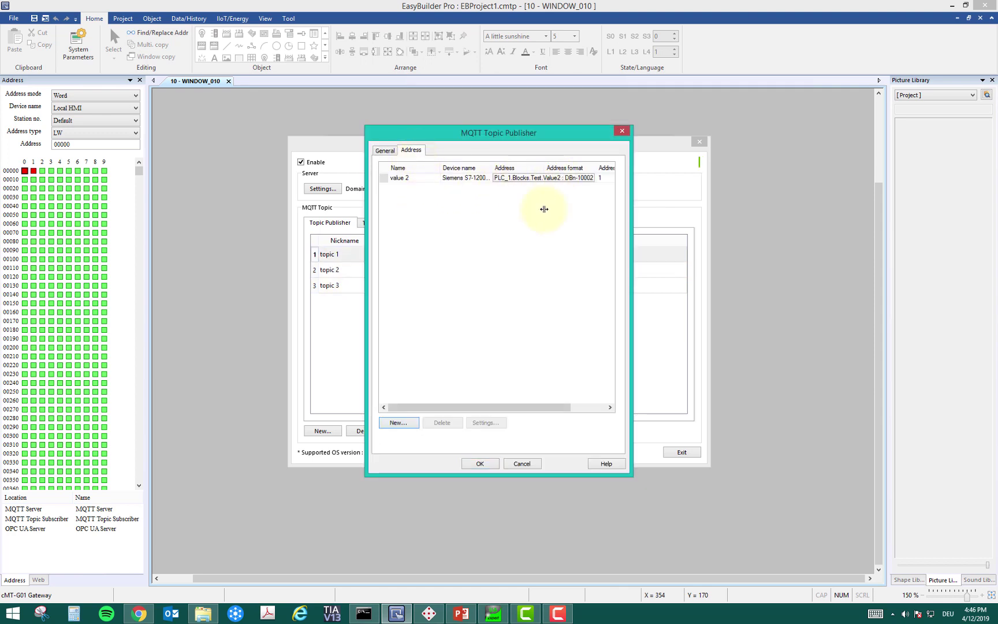
click(522, 464)
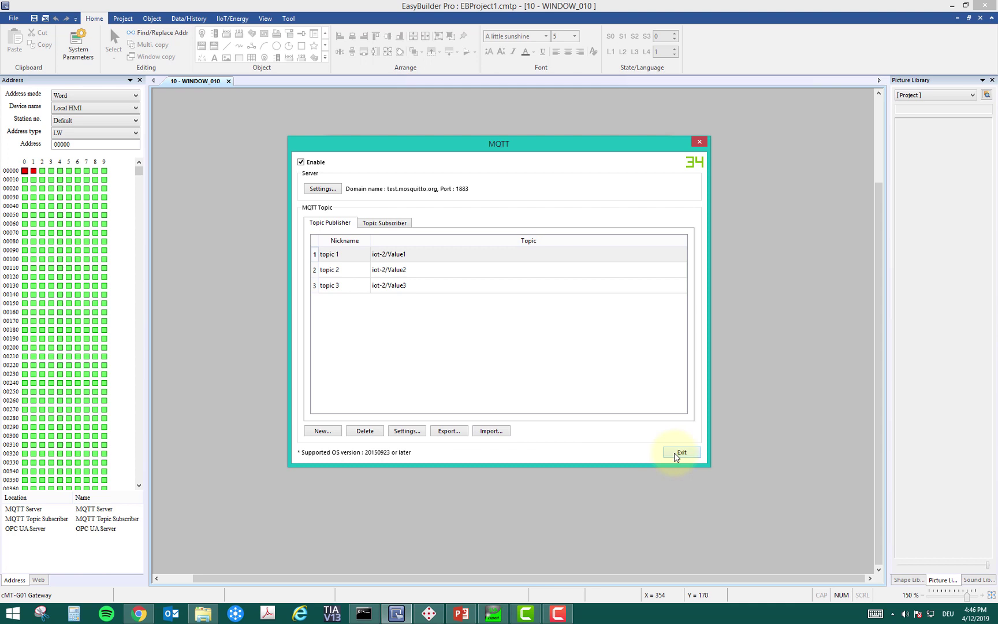
Check which PLC address is linked to the topic 3 publisher and close its settings without changes.
click(393, 287)
double_click(409, 283)
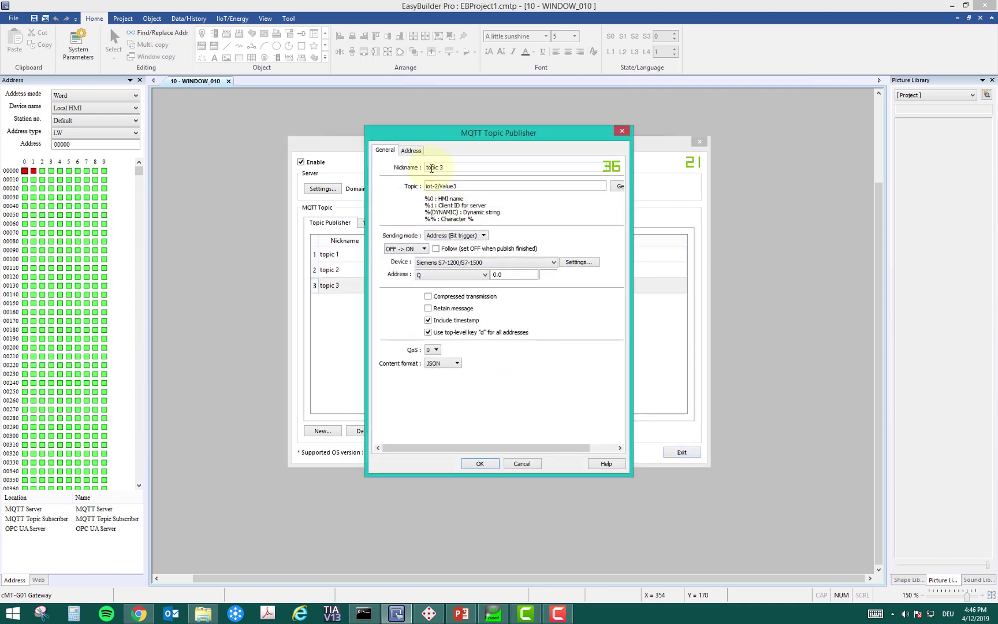
click(411, 150)
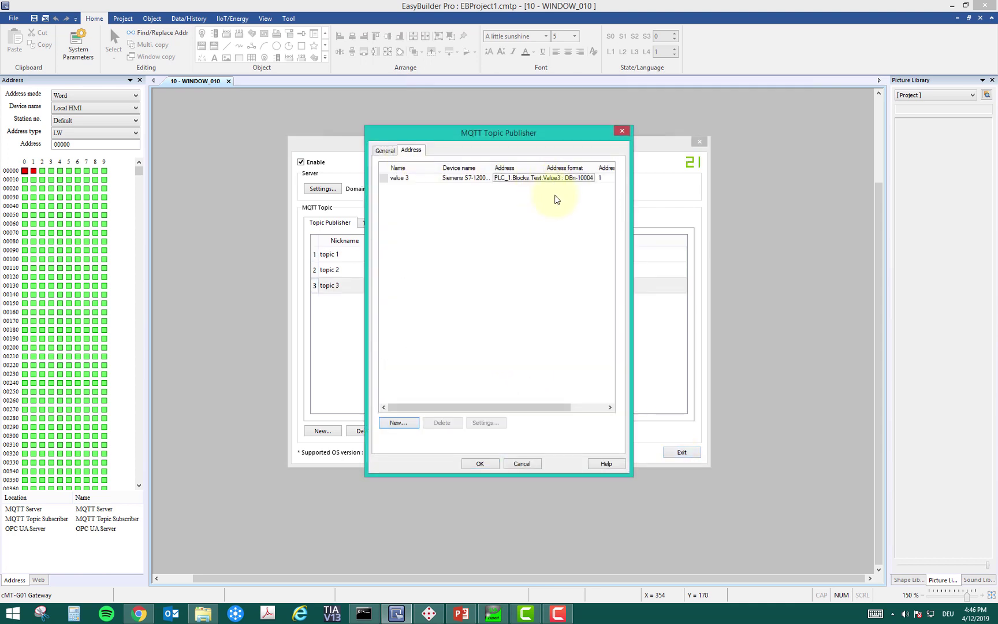
click(522, 464)
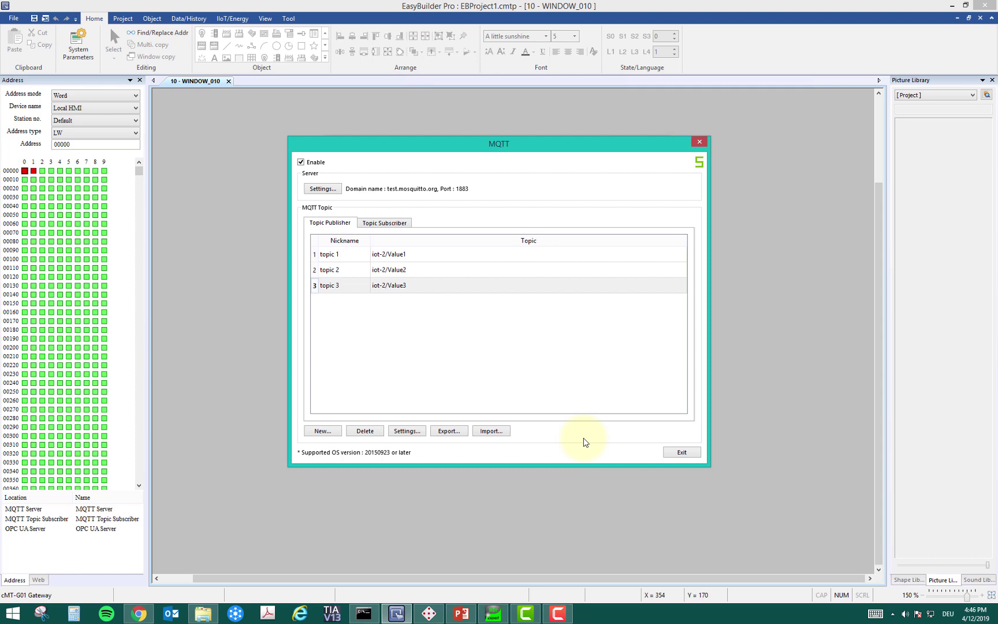
Review the three published topics iot-2/Value1, iot-2/Value2 and iot-2/Value3, then exit the MQTT configuration.
click(406, 257)
click(407, 272)
click(406, 285)
click(409, 268)
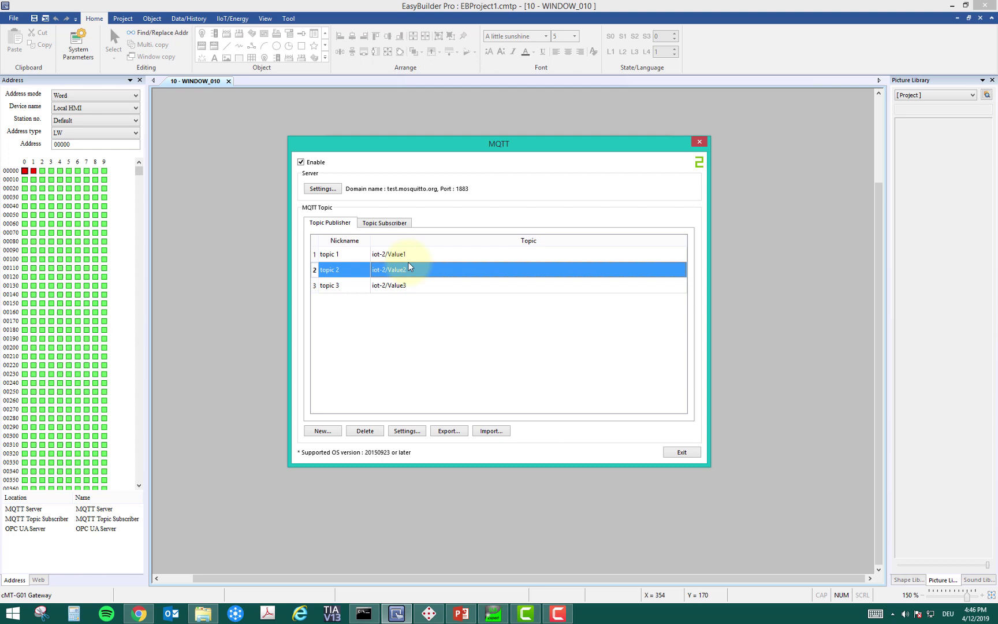
click(403, 289)
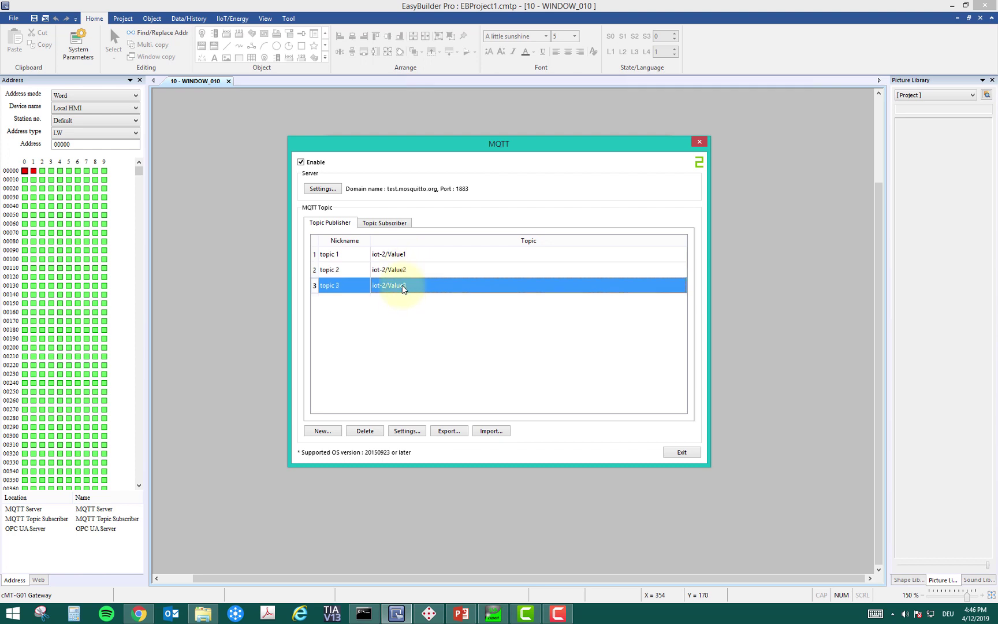
click(669, 454)
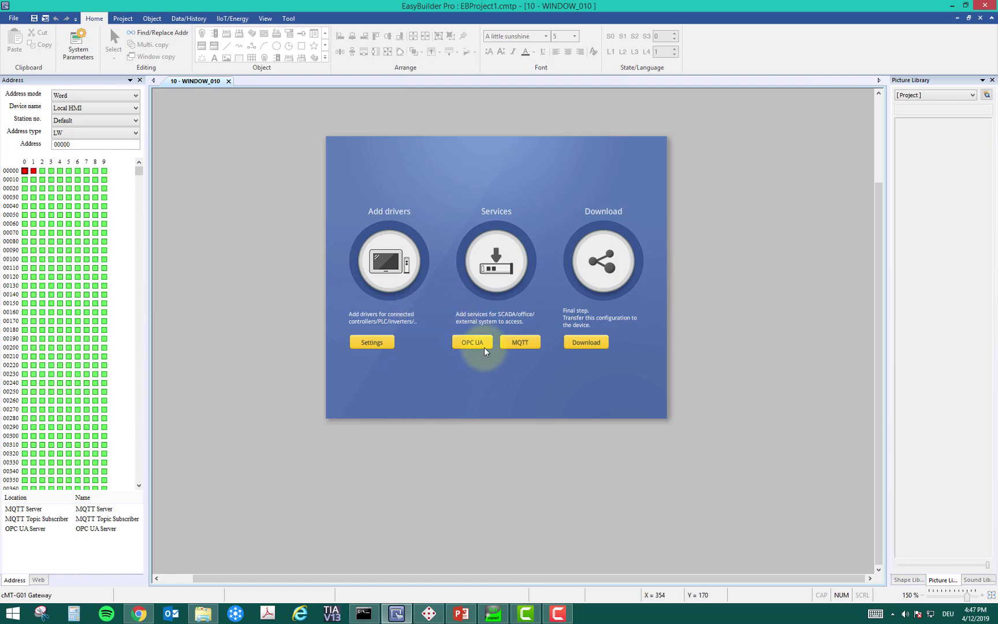
Examine the sending mode options in the topic 1 publisher settings and discard any changes.
click(510, 345)
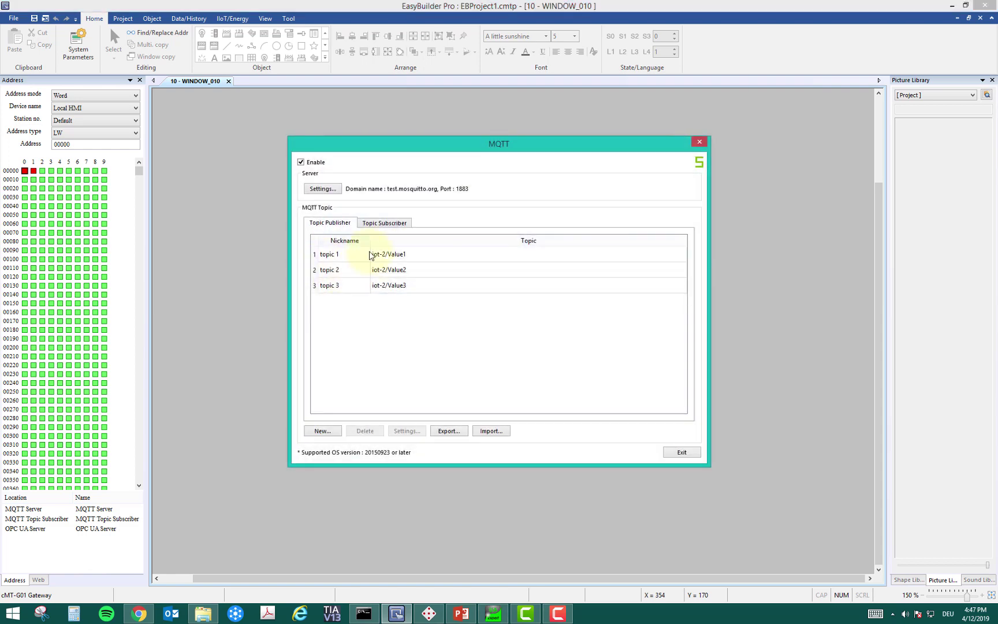
double_click(387, 260)
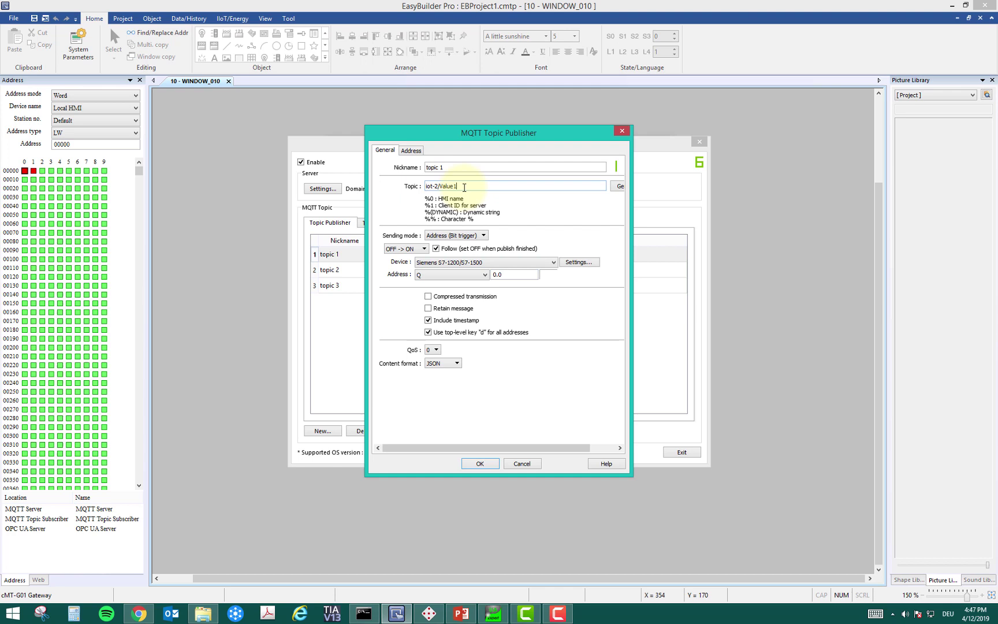
click(450, 236)
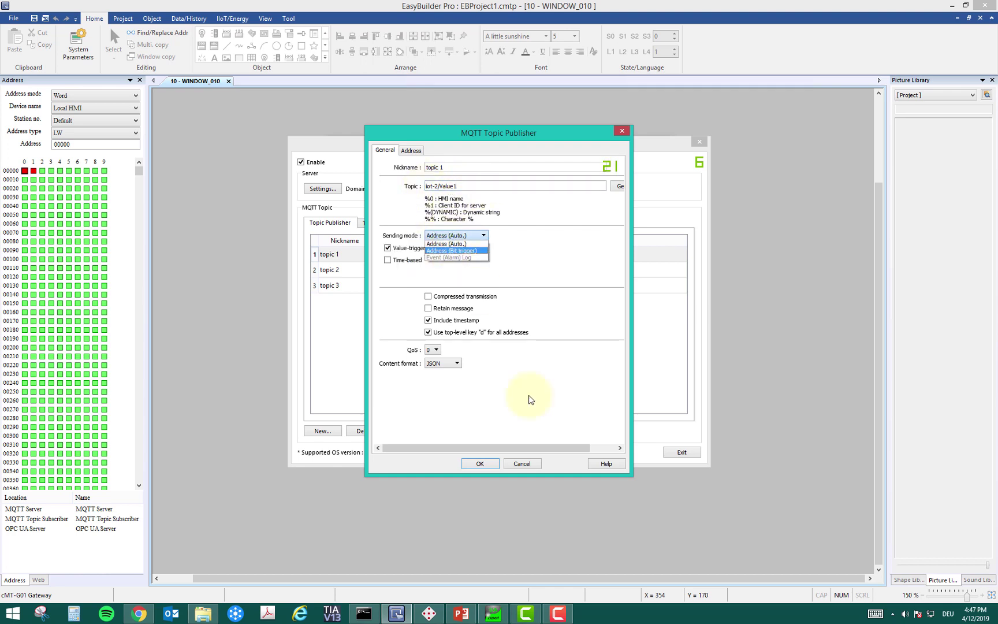
click(525, 459)
click(523, 463)
Review the topic 1 publisher's bit trigger address Q 0.0, topic path and linked value 1 address, then accept the settings.
click(395, 254)
double_click(395, 254)
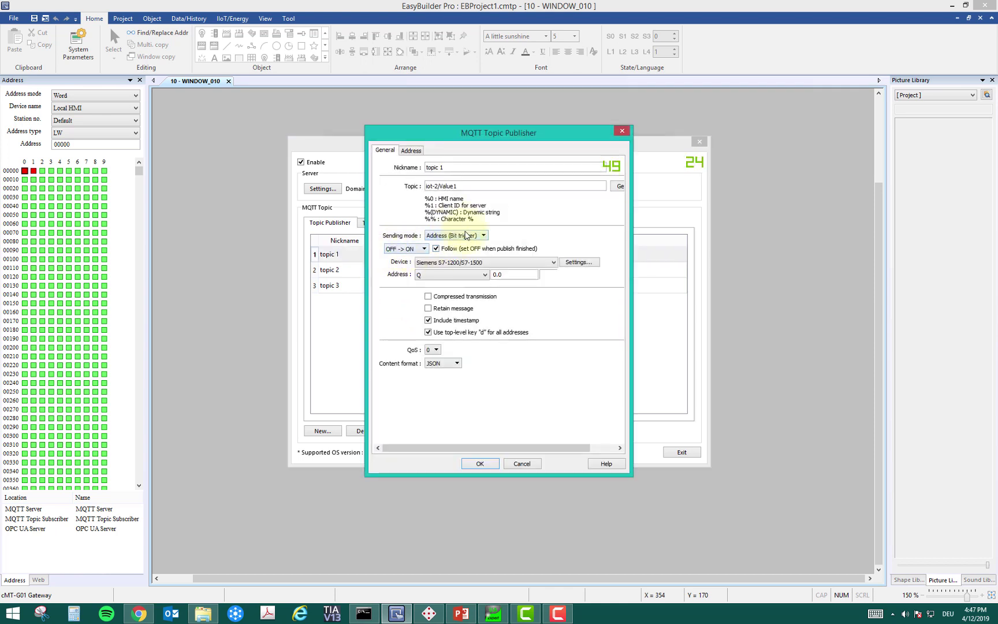
click(499, 276)
click(449, 186)
click(412, 151)
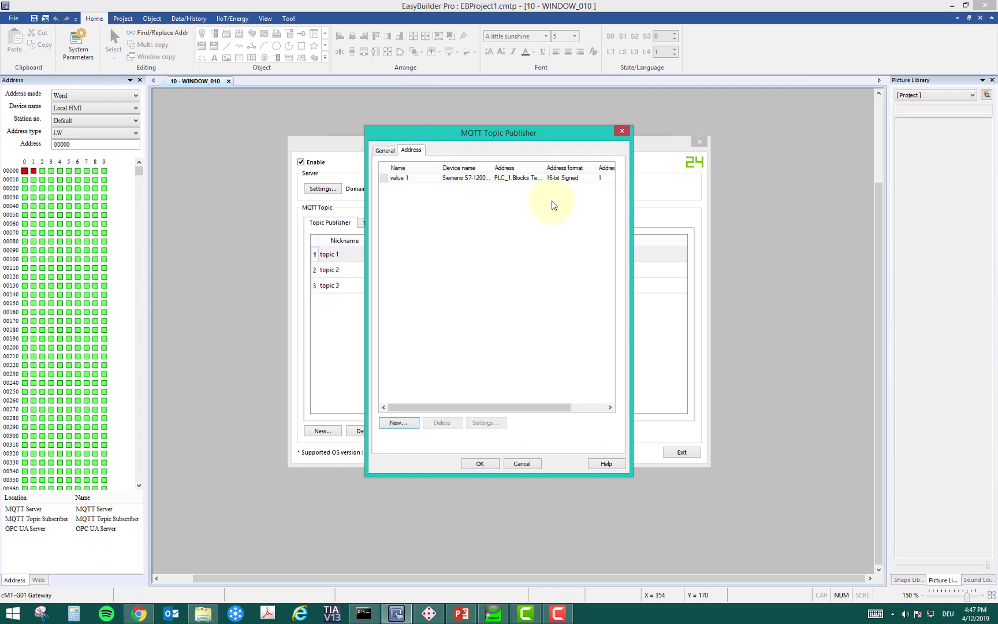
click(385, 150)
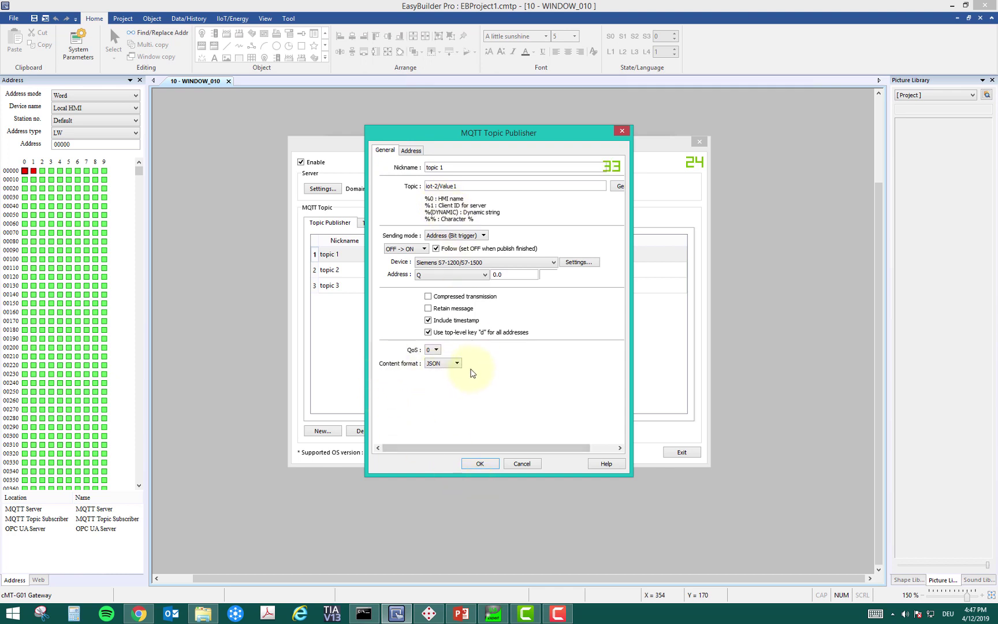
click(488, 466)
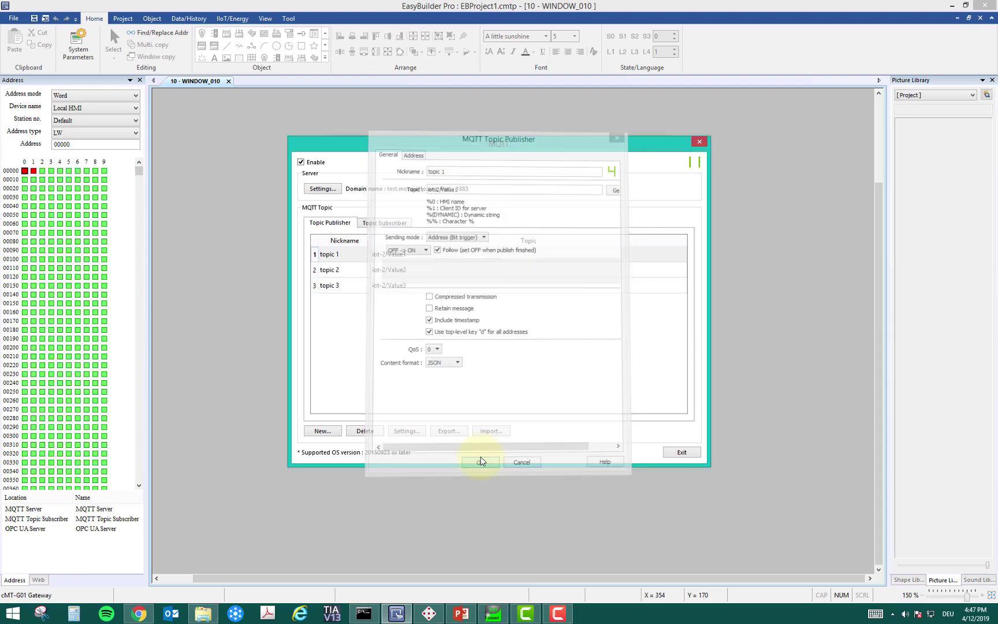
Review the topic 2 and topic 3 publisher settings, accept each as it is, and exit the MQTT configuration.
click(389, 271)
double_click(389, 271)
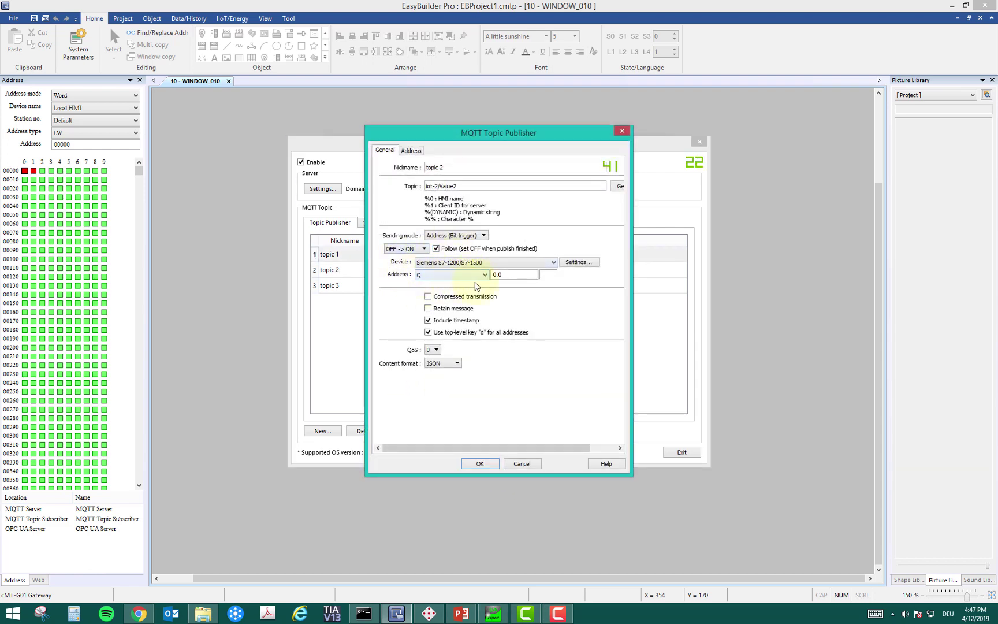
click(480, 464)
click(388, 287)
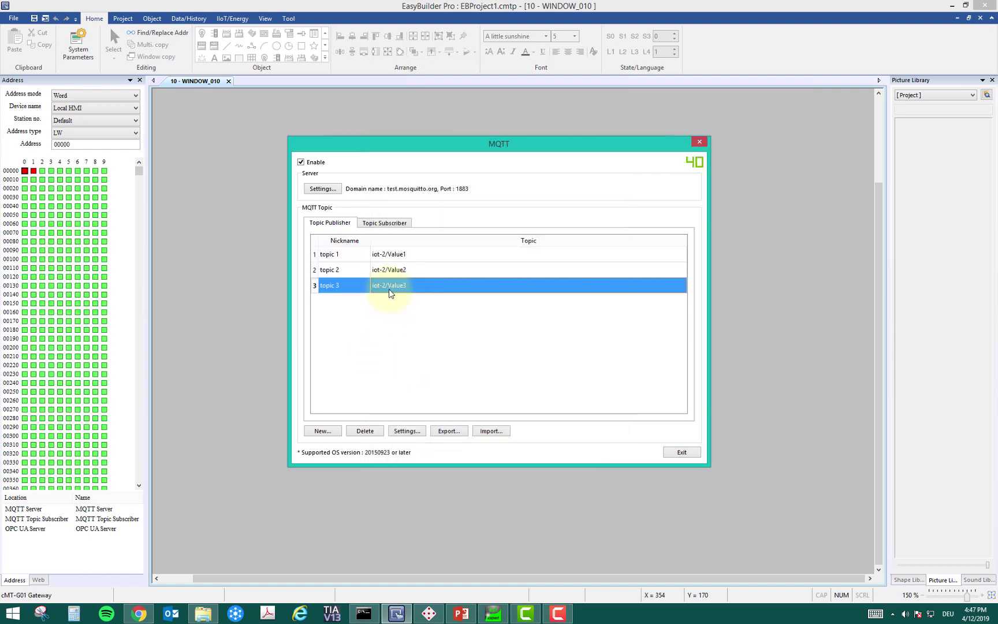
double_click(389, 287)
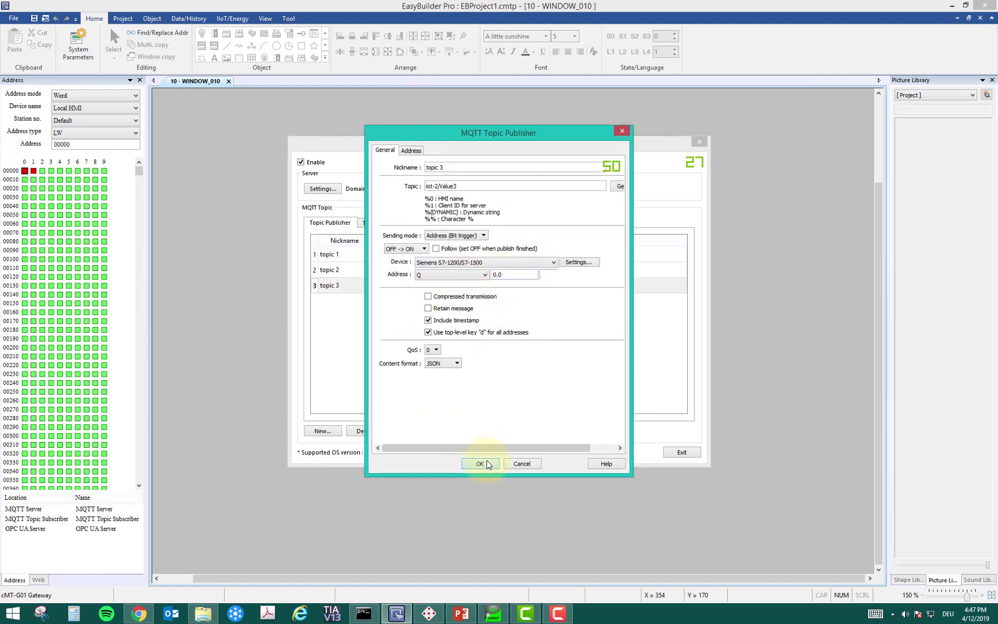
click(493, 463)
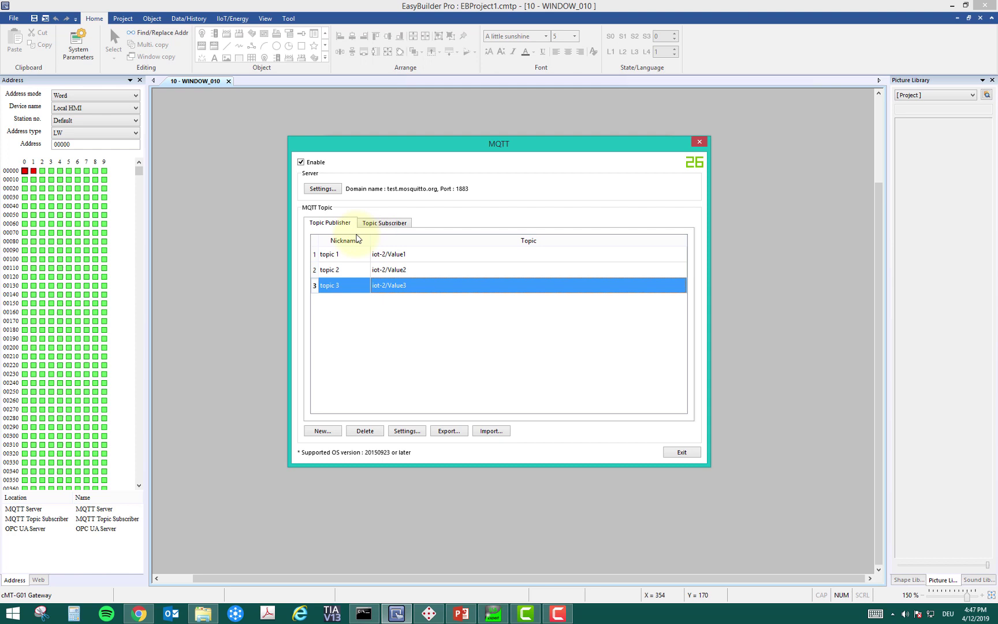
click(679, 452)
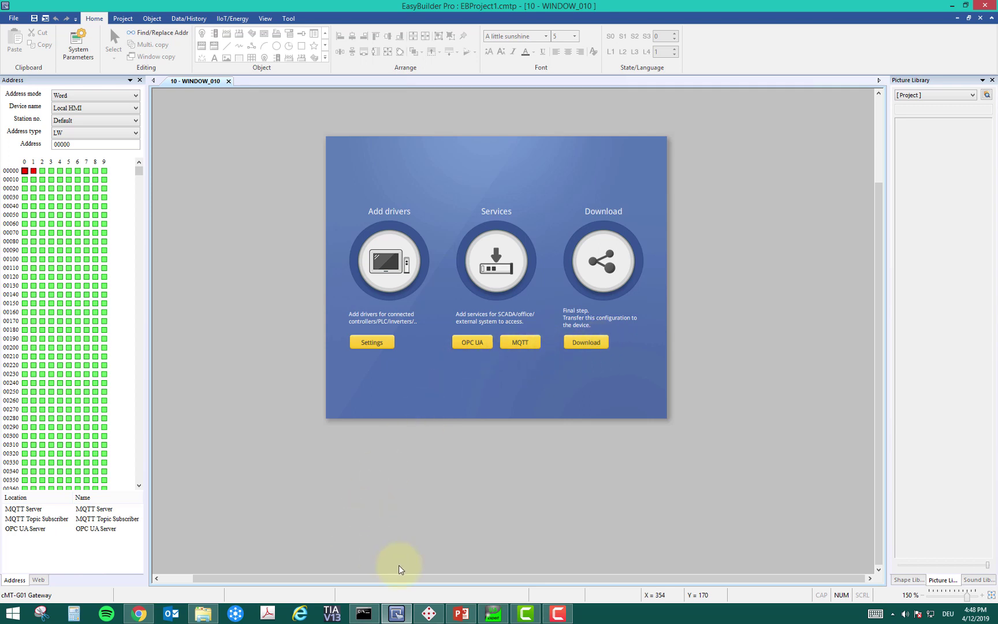
Switch to the Node-RED dashboard, turn off the Siemens PLC switch M10.0, and bring up the Project 1 slide in PowerPoint.
click(145, 613)
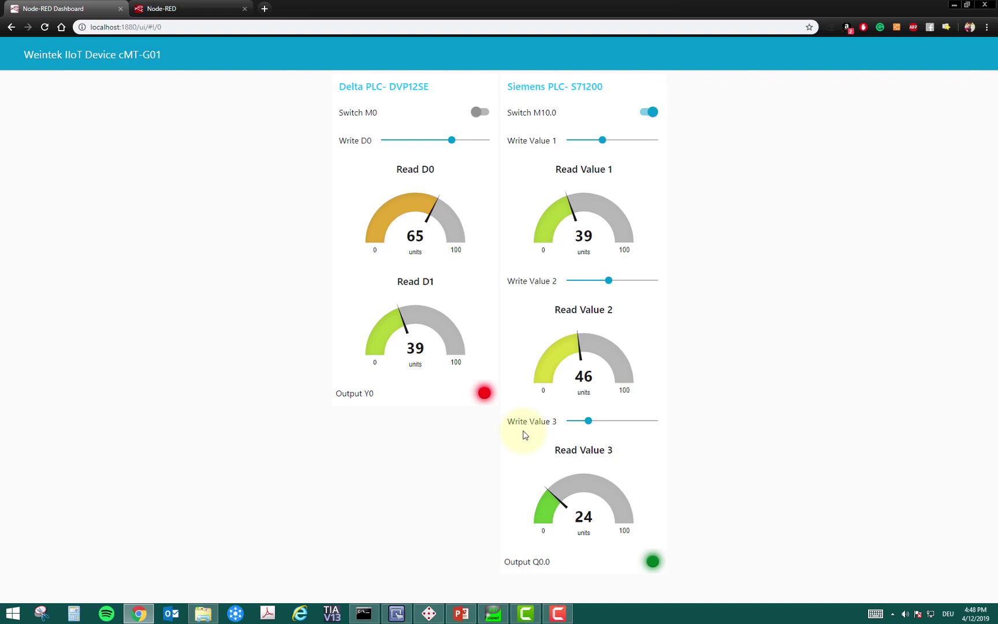
click(649, 113)
click(461, 613)
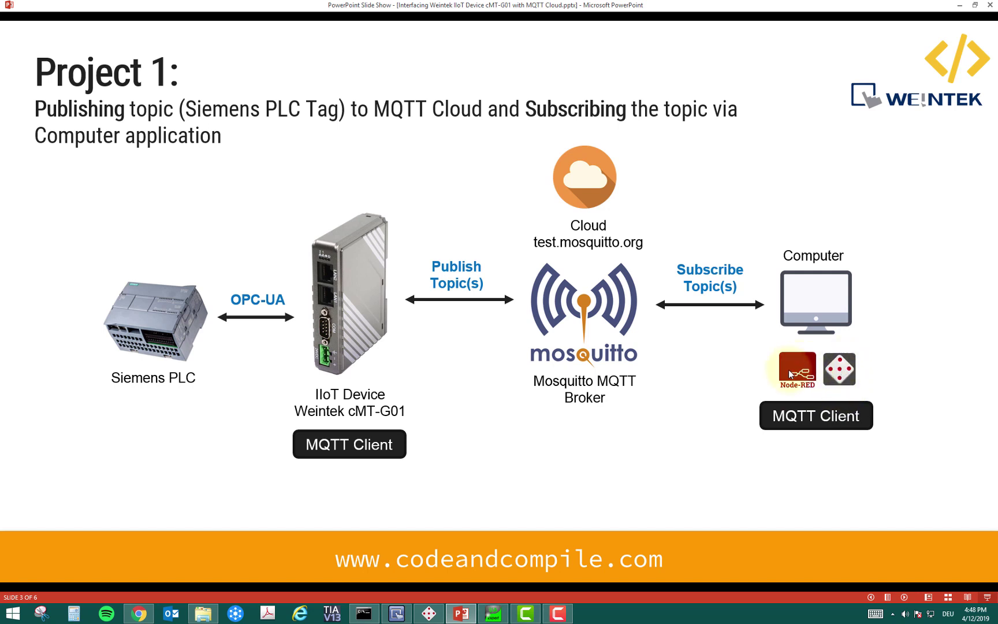
Switch to MQTTBox, review the Weintek client's settings, and return to its publisher and subscriber view.
click(429, 615)
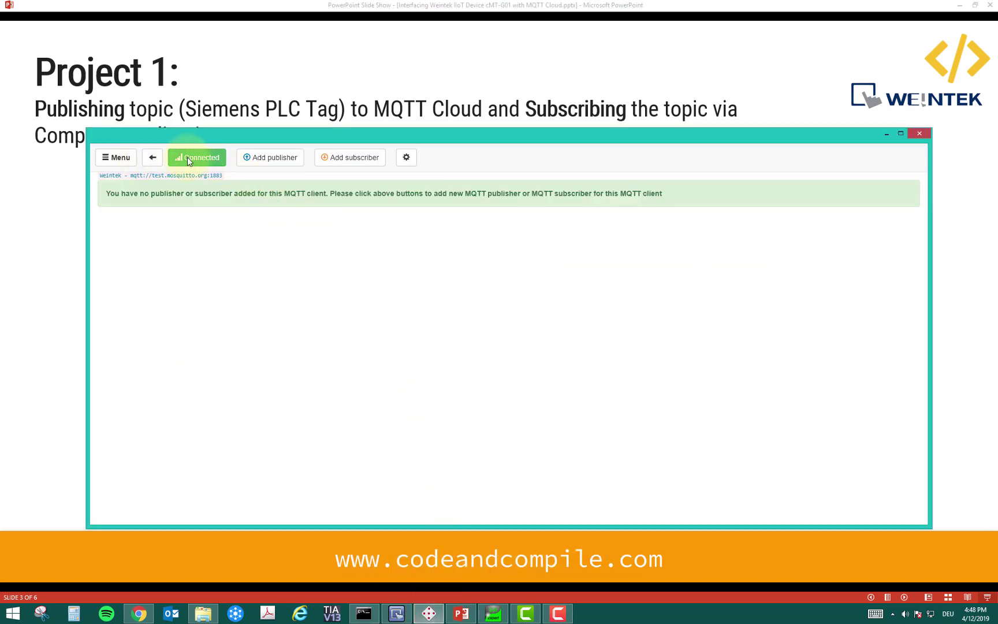
click(407, 158)
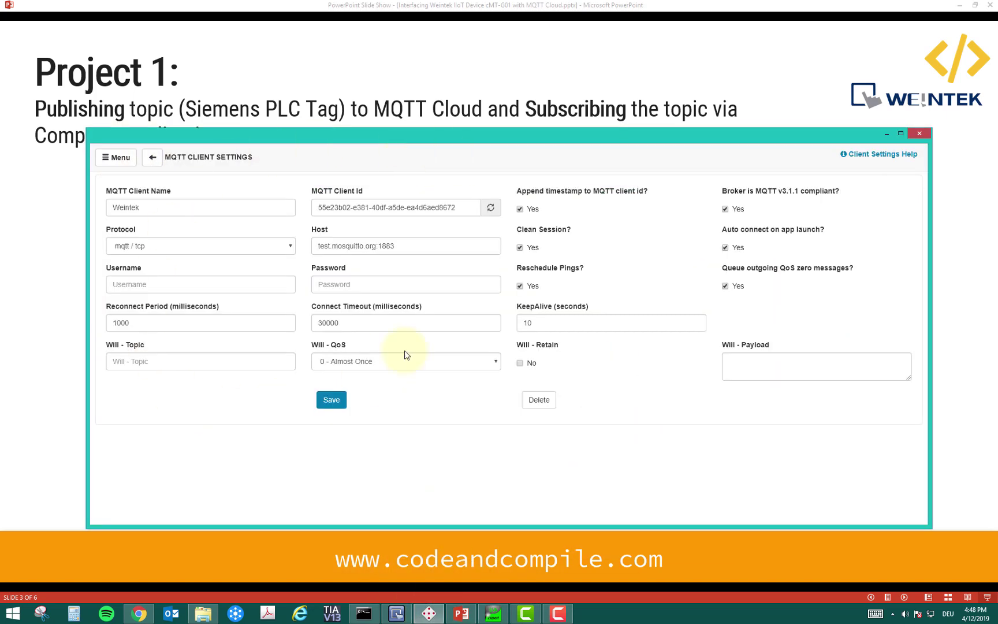
click(152, 159)
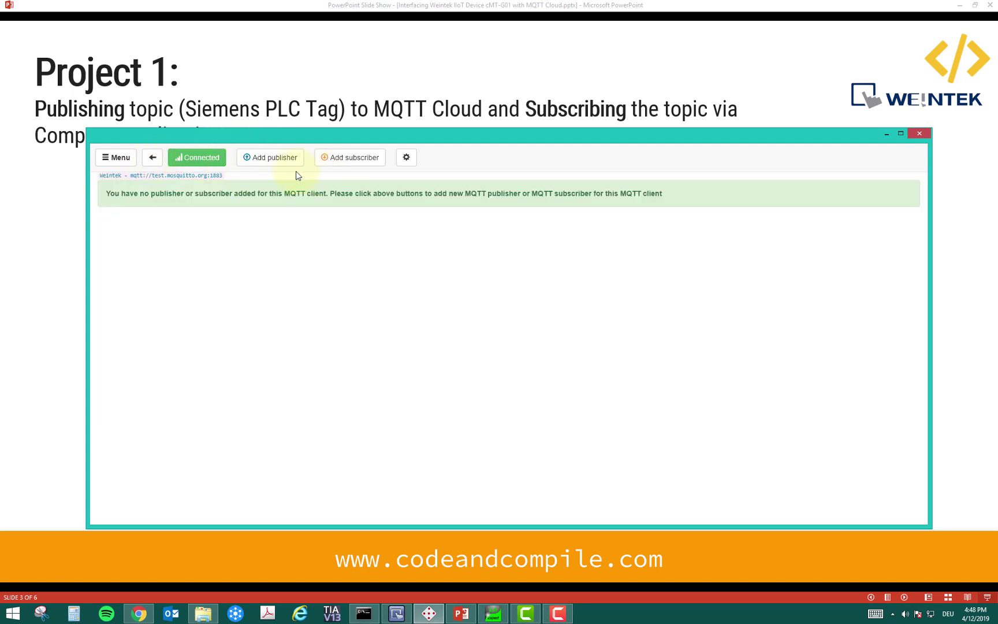
Check the MQTTBox about page, then reopen the Weintek client's settings from the list of MQTT clients.
click(116, 157)
click(129, 211)
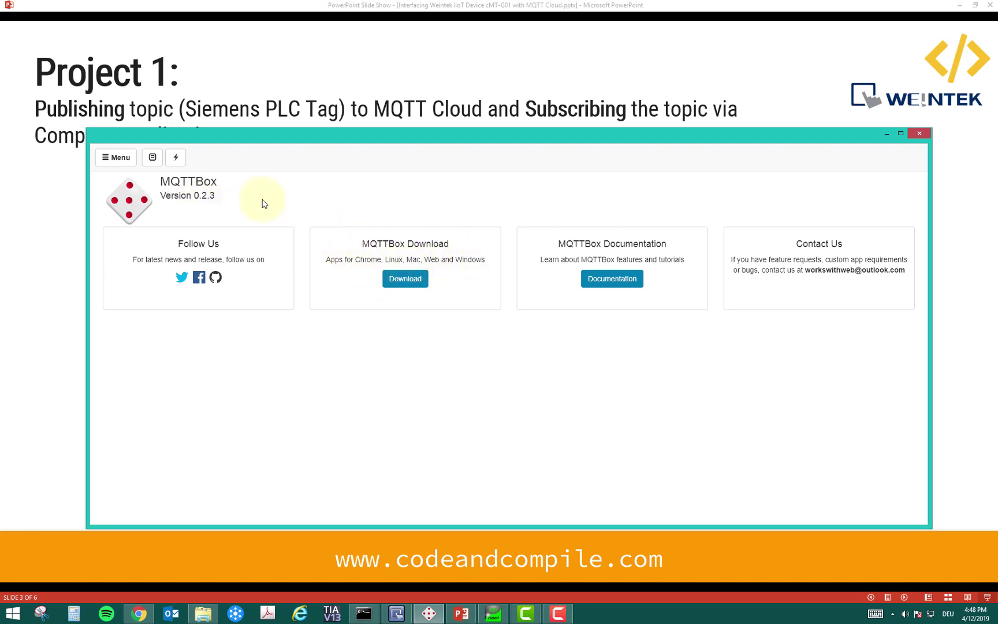
click(123, 157)
click(138, 183)
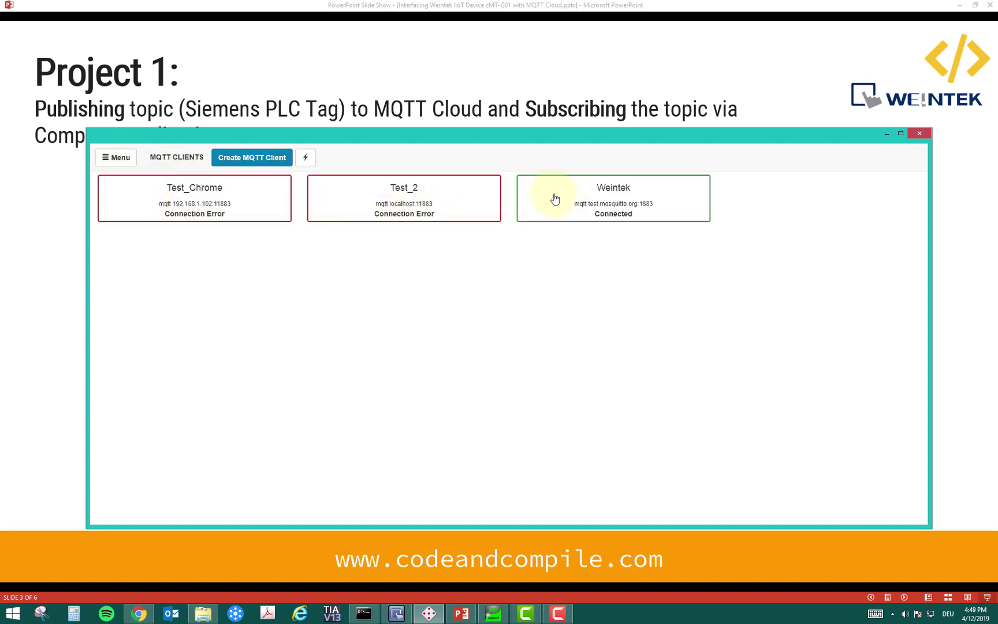
click(545, 211)
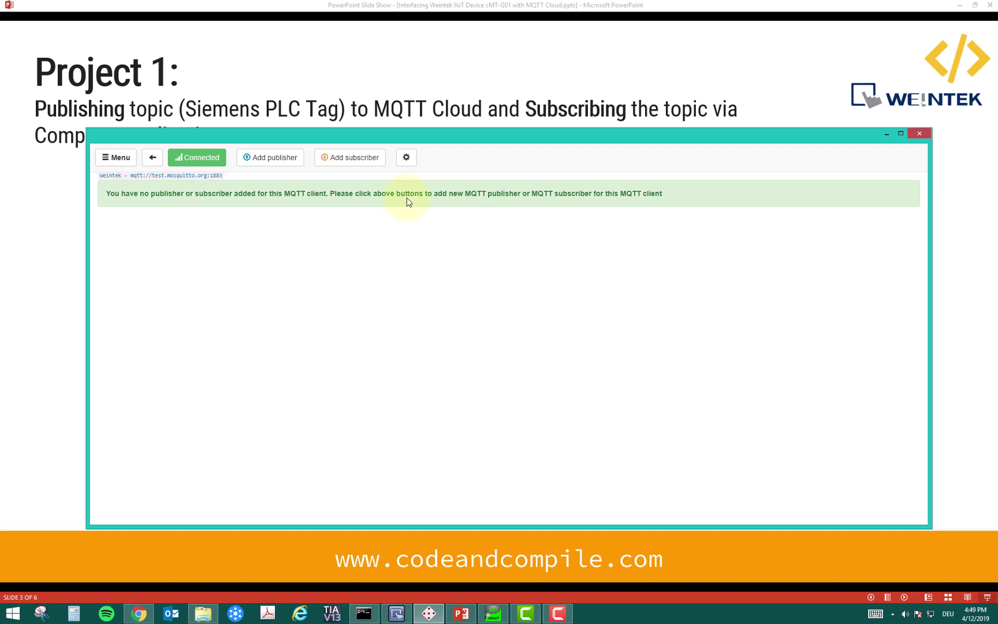
click(406, 157)
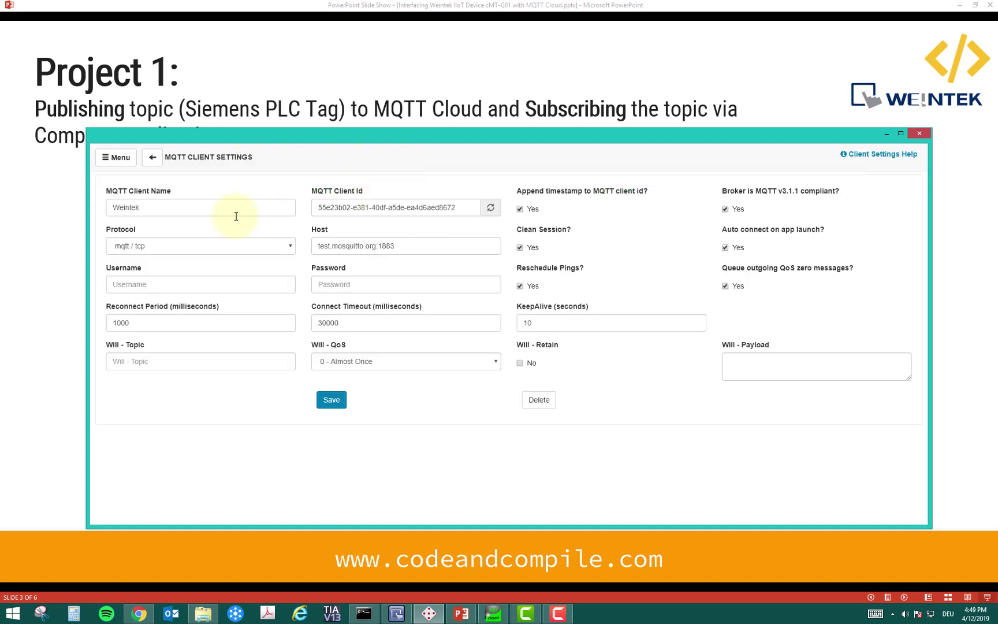
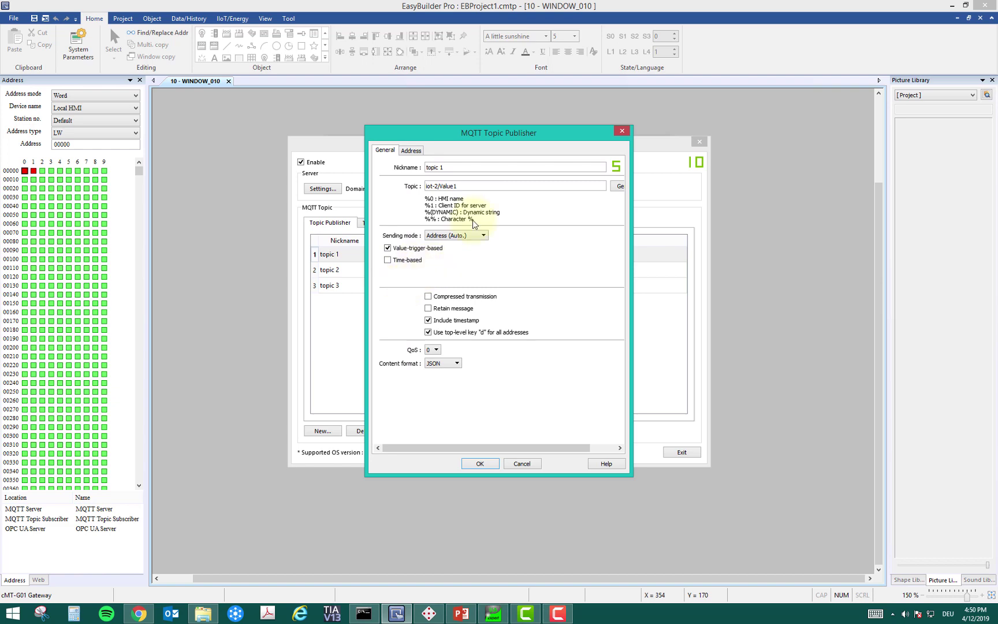
Discard the sending mode change for topic 1, recheck its bit trigger settings, and close them without changes.
click(521, 464)
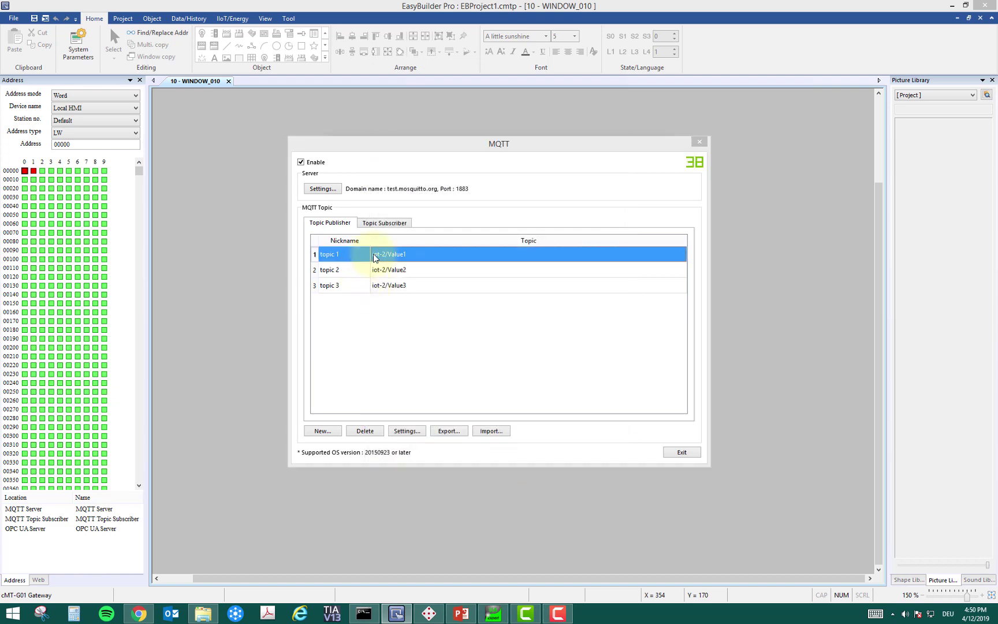
double_click(381, 257)
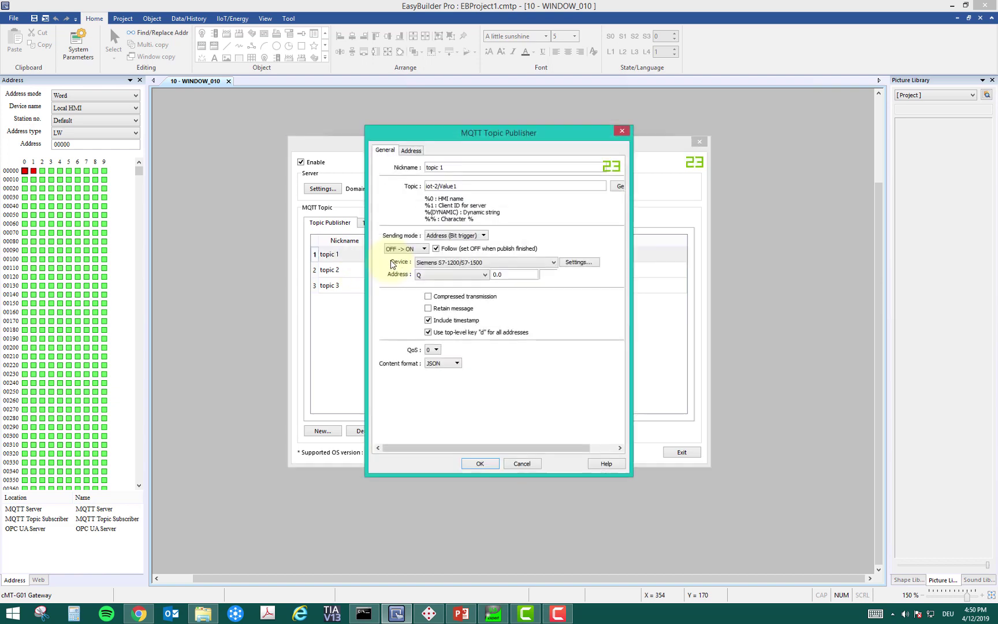
click(522, 464)
Arrange the Node-RED dashboard and the MQTTBox window side by side so both can be watched together.
click(142, 614)
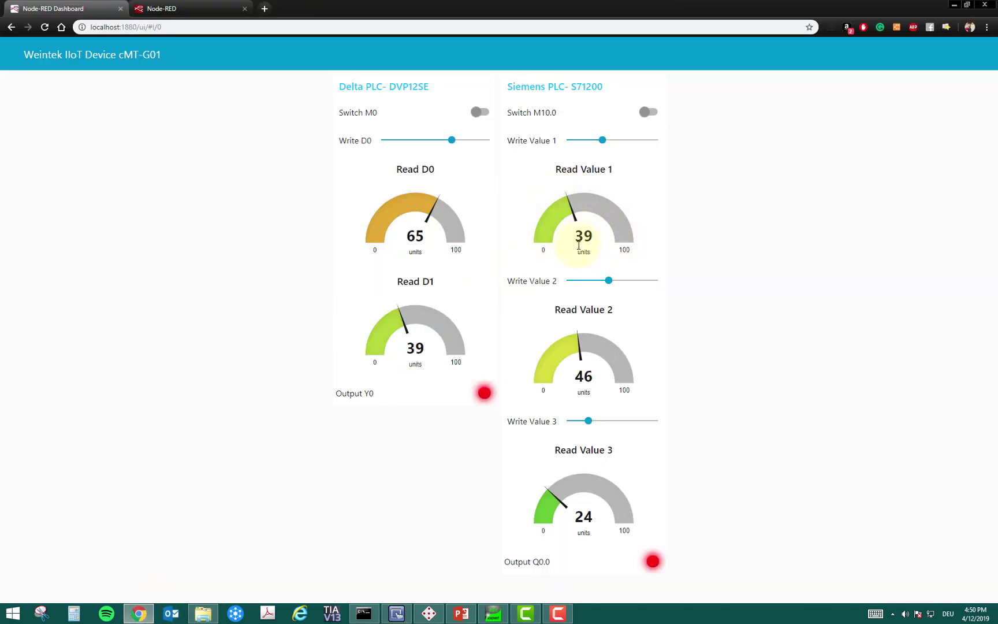
click(968, 7)
drag(588, 72, 304, 11)
click(429, 614)
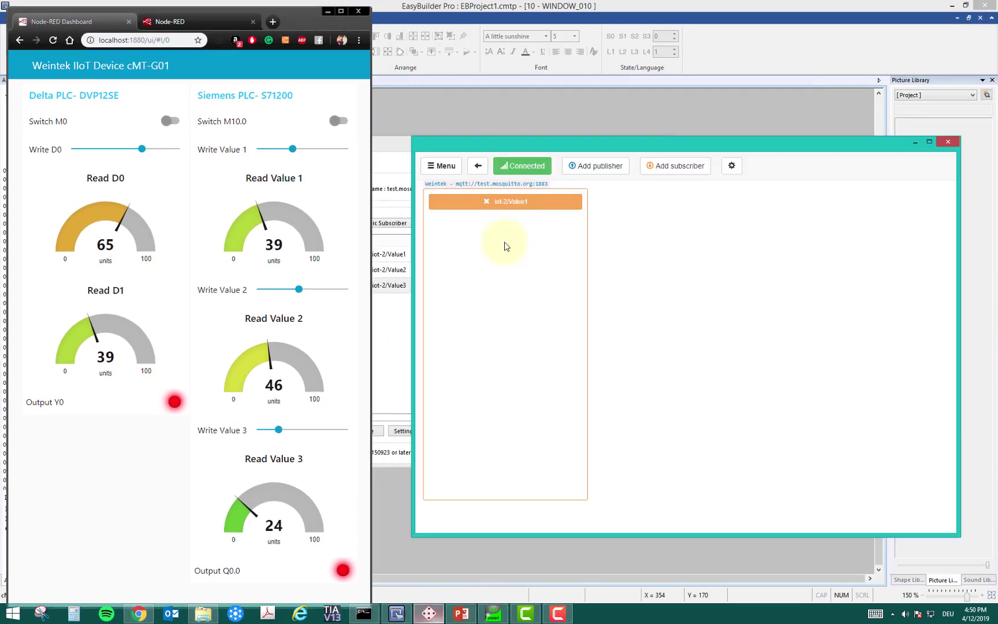
drag(620, 138, 584, 113)
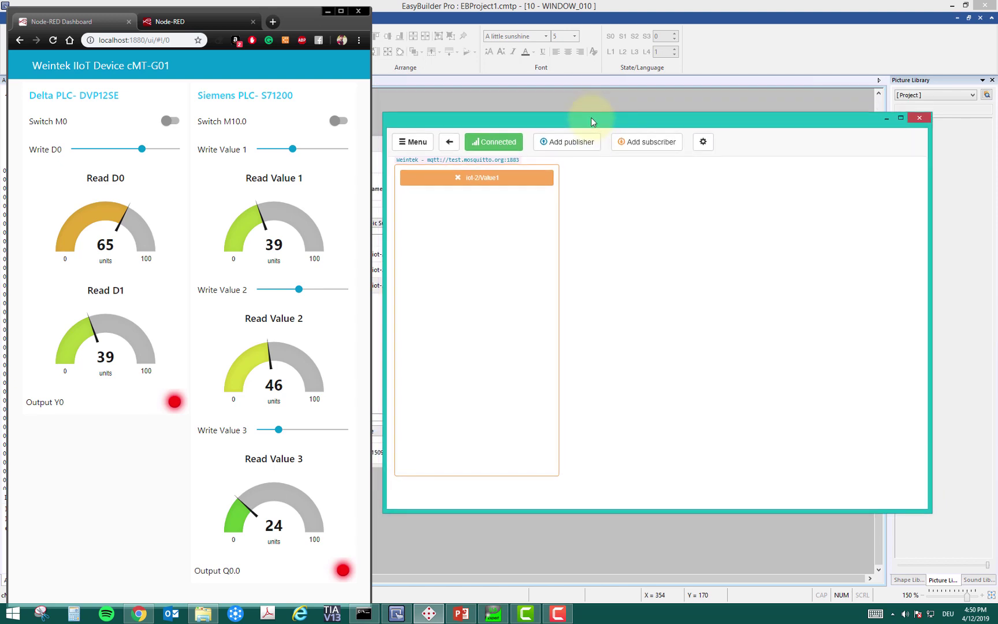
Turn on the Siemens PLC switch M10.0, set Write Value 1 to 57, and enlarge the MQTTBox window.
click(327, 120)
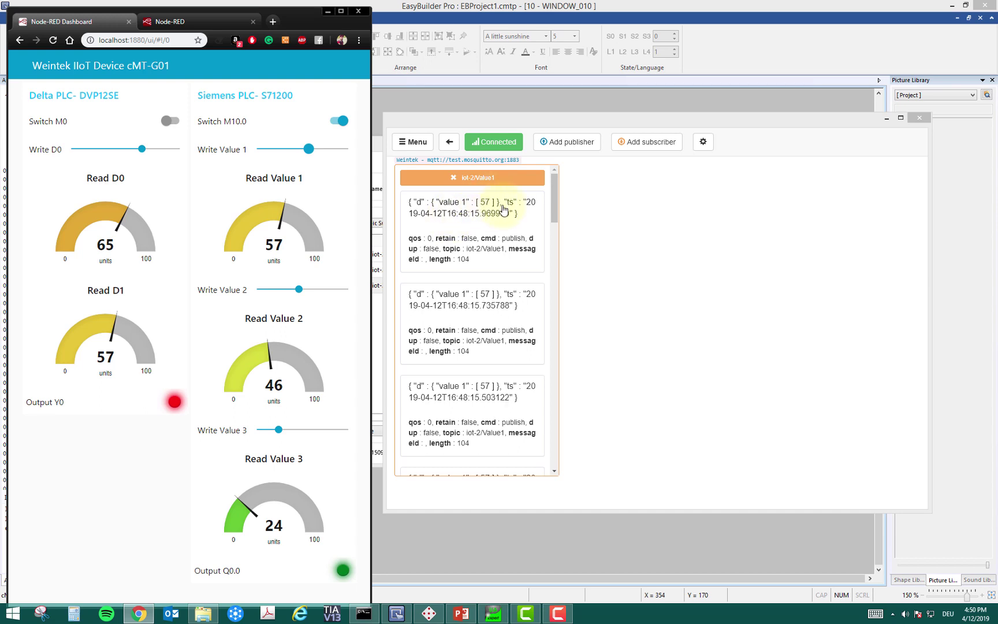
click(648, 120)
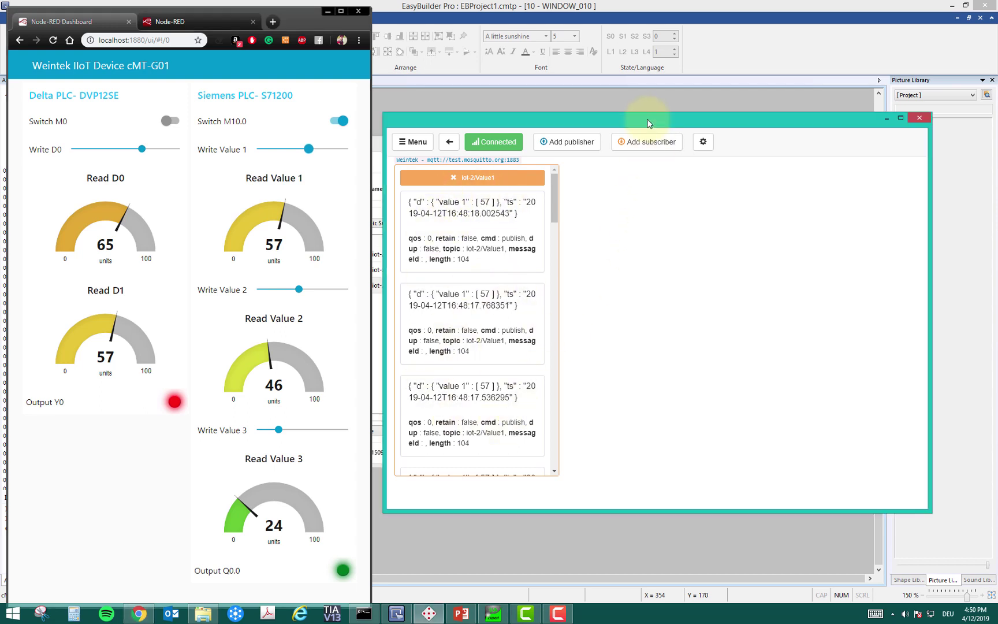
mouse_move(628, 118)
mouse_down()
mouse_move(635, 81)
mouse_move(638, 127)
mouse_up()
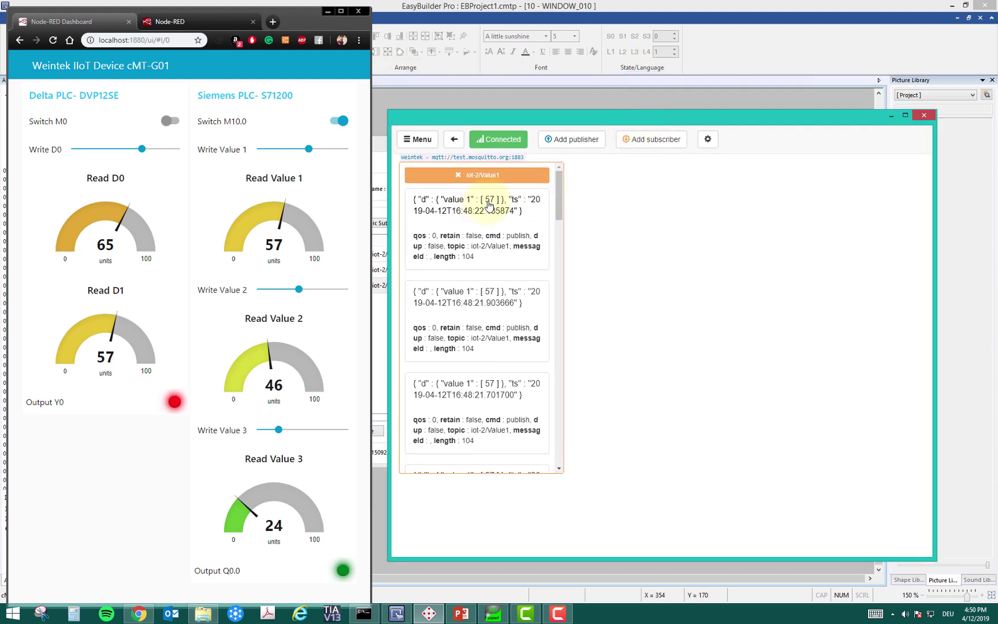
Review the Project 1 slide, minimise the slide show, and check the published topic list in EasyBuilder Pro.
click(461, 614)
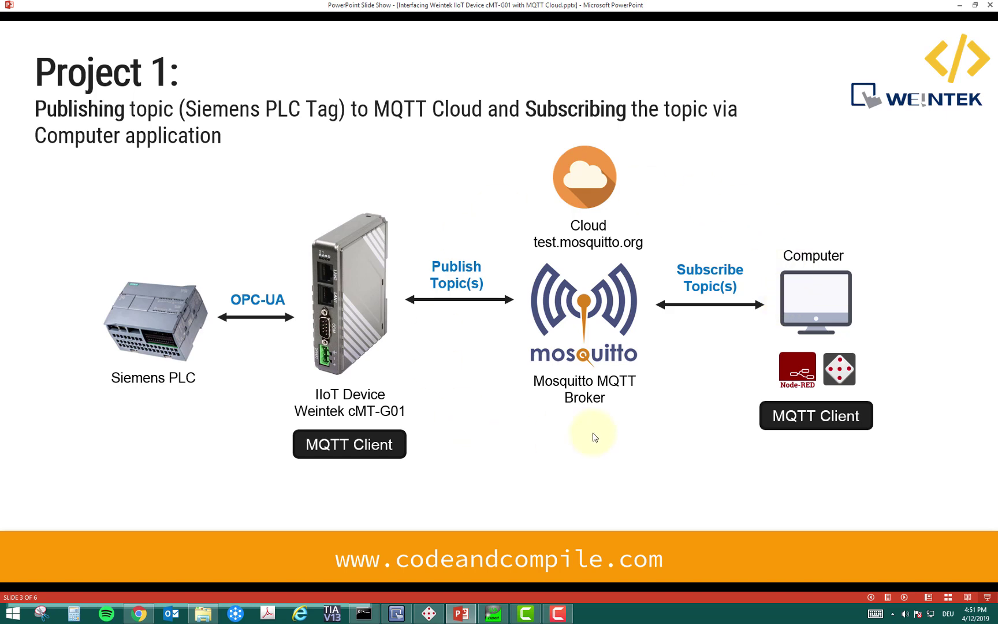
click(962, 6)
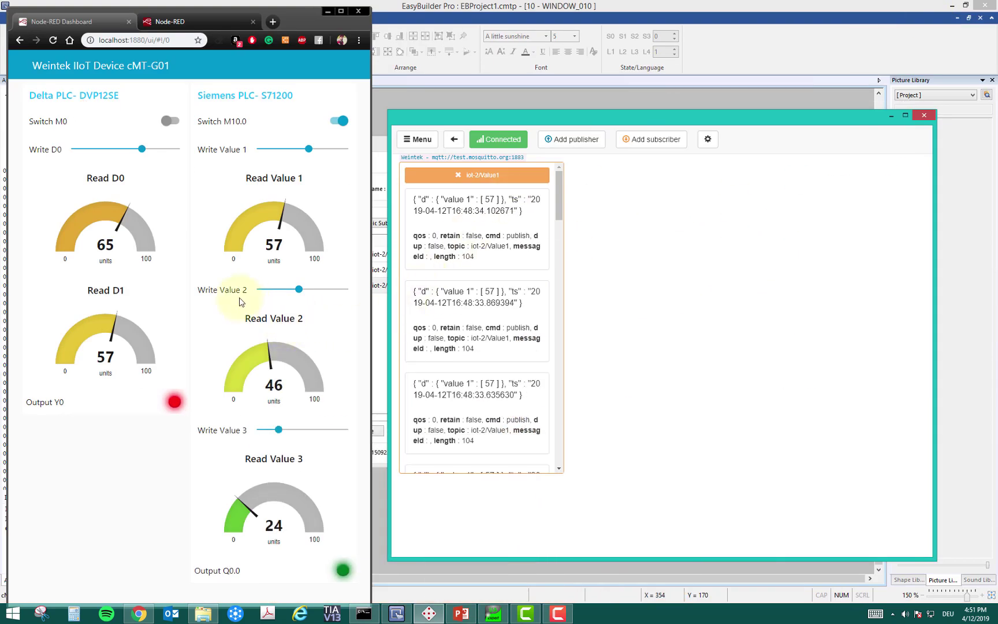
click(395, 615)
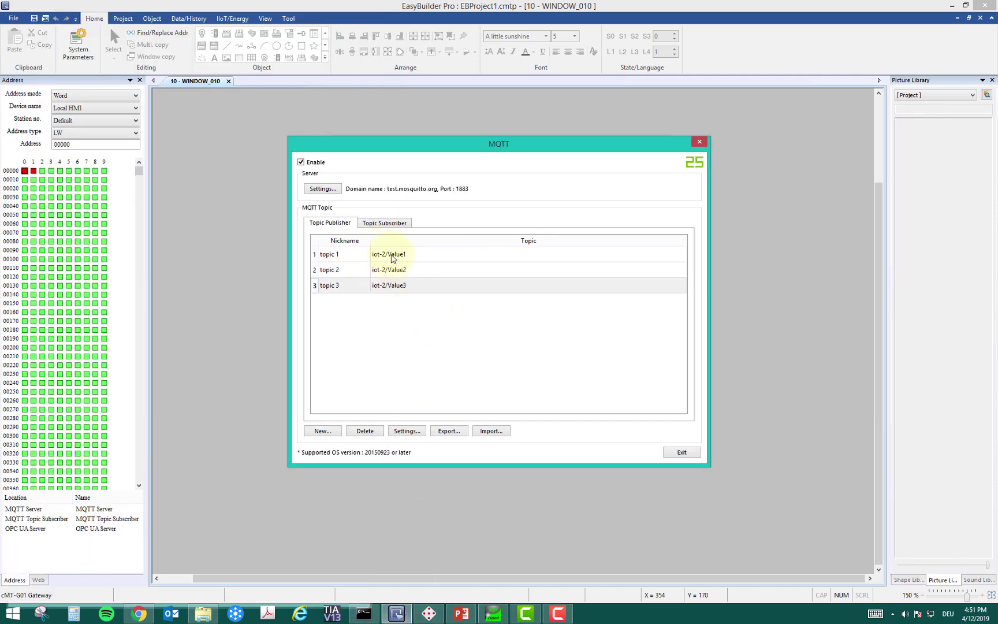
mouse_move(403, 618)
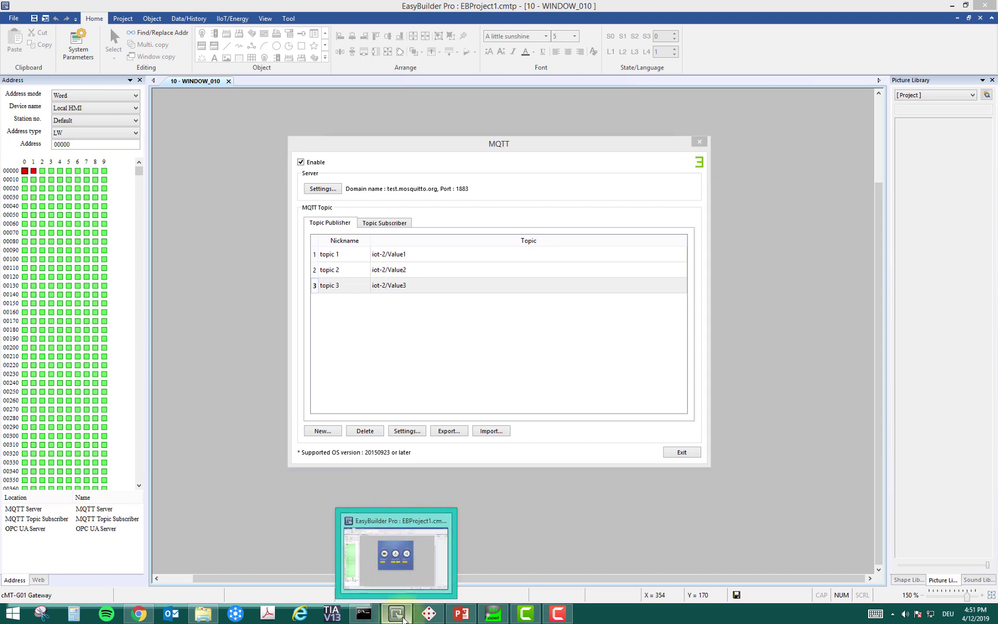
Exit the MQTT configuration and minimise EasyBuilder Pro to return to the dashboard and MQTTBox windows.
click(429, 614)
click(954, 10)
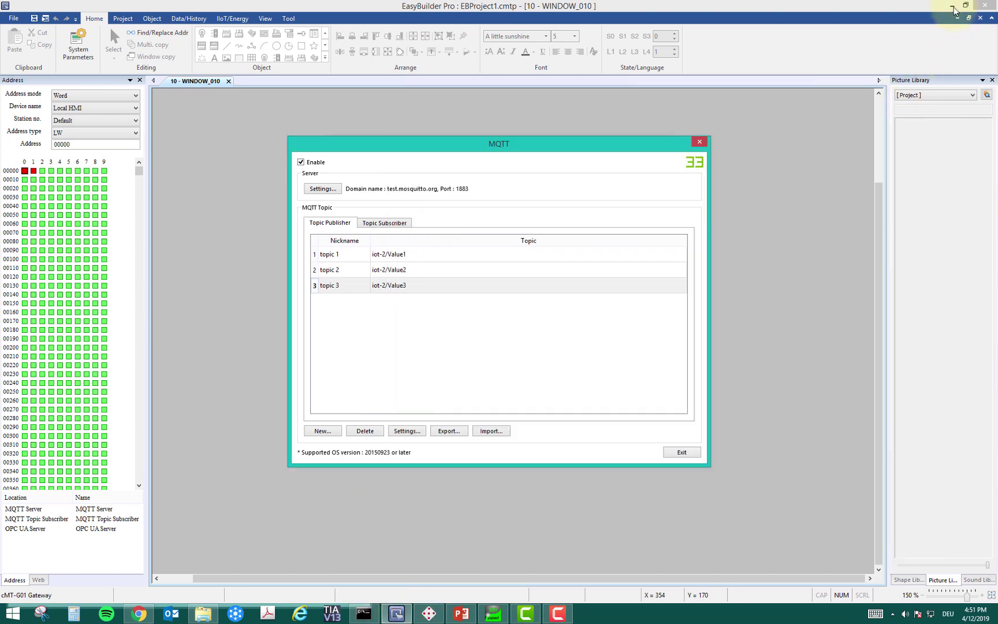
click(682, 452)
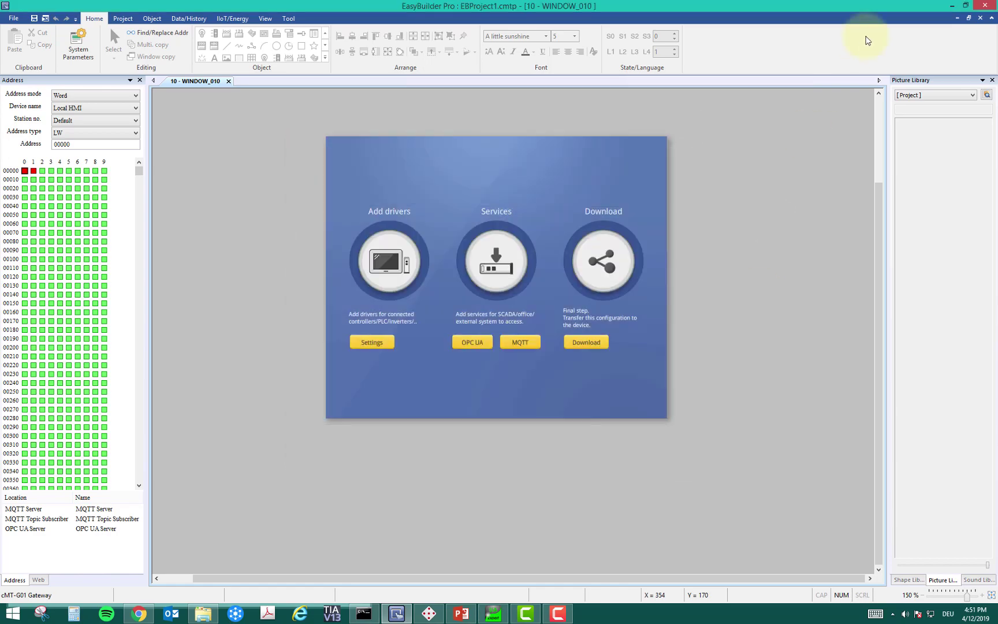
click(952, 5)
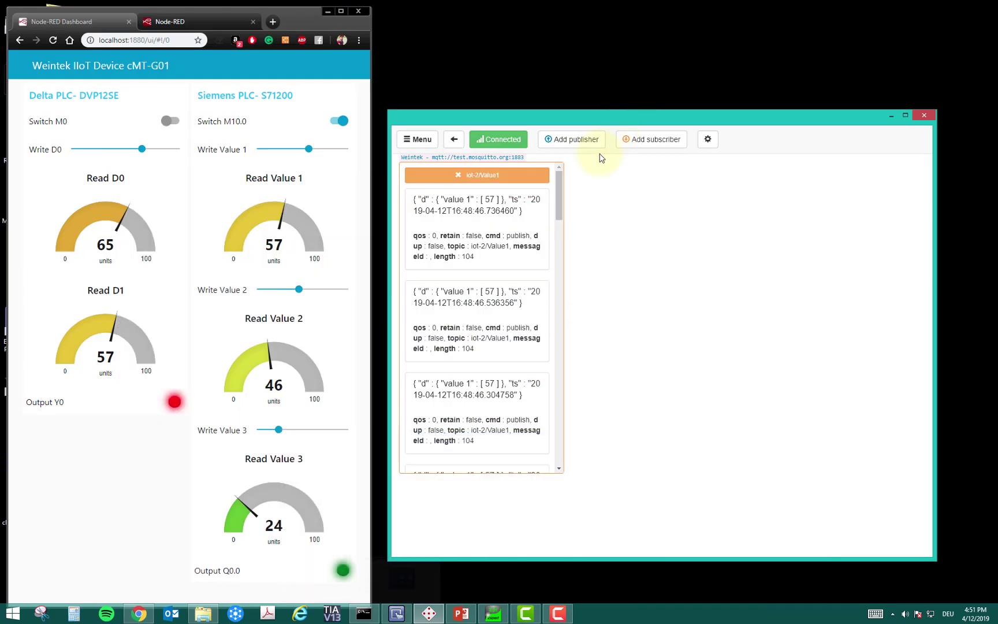
Subscribe the Weintek client to topic iot-2/Value2 with QoS 0, and set Write Value 2 to 60 on the dashboard.
click(631, 144)
click(628, 192)
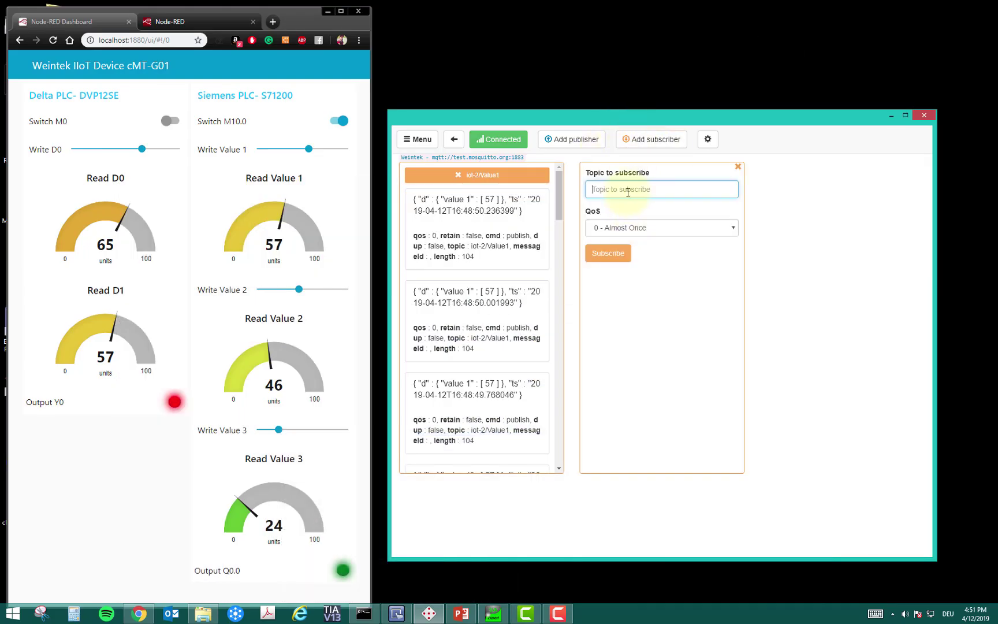
text(iot-2/Value1)
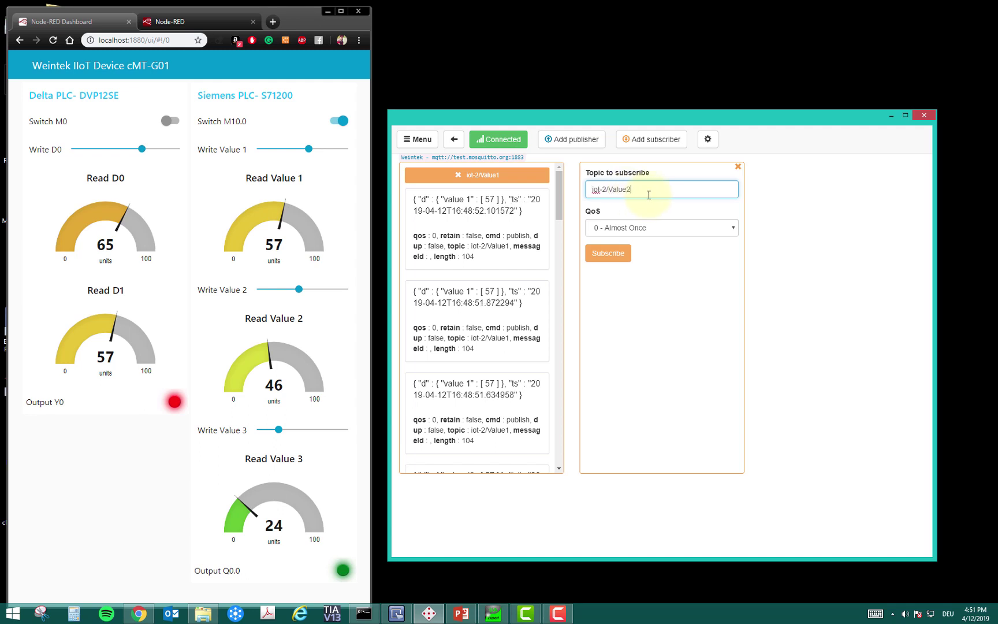
click(611, 257)
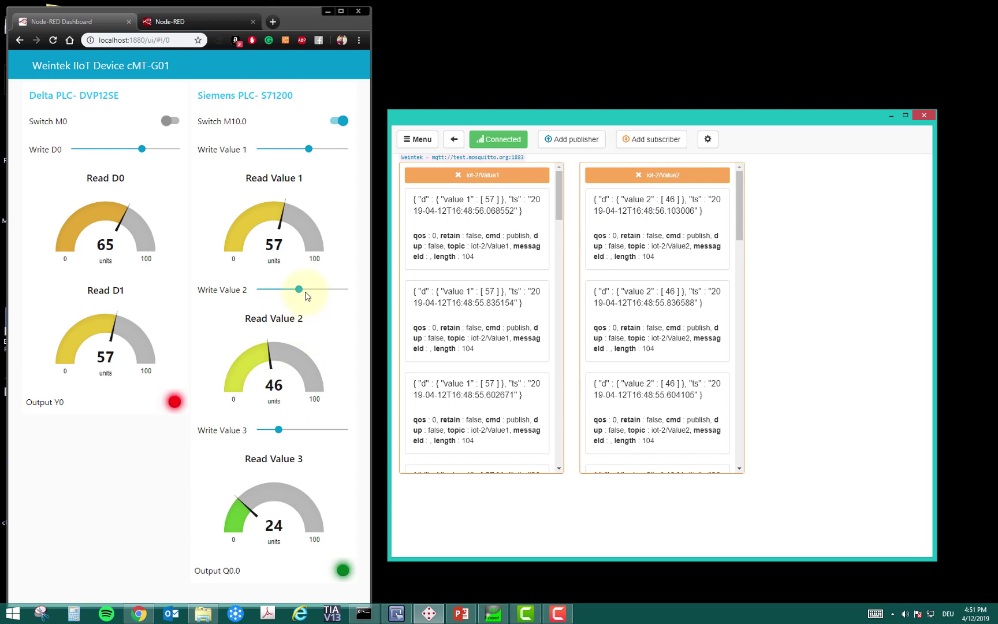
drag(306, 296, 314, 295)
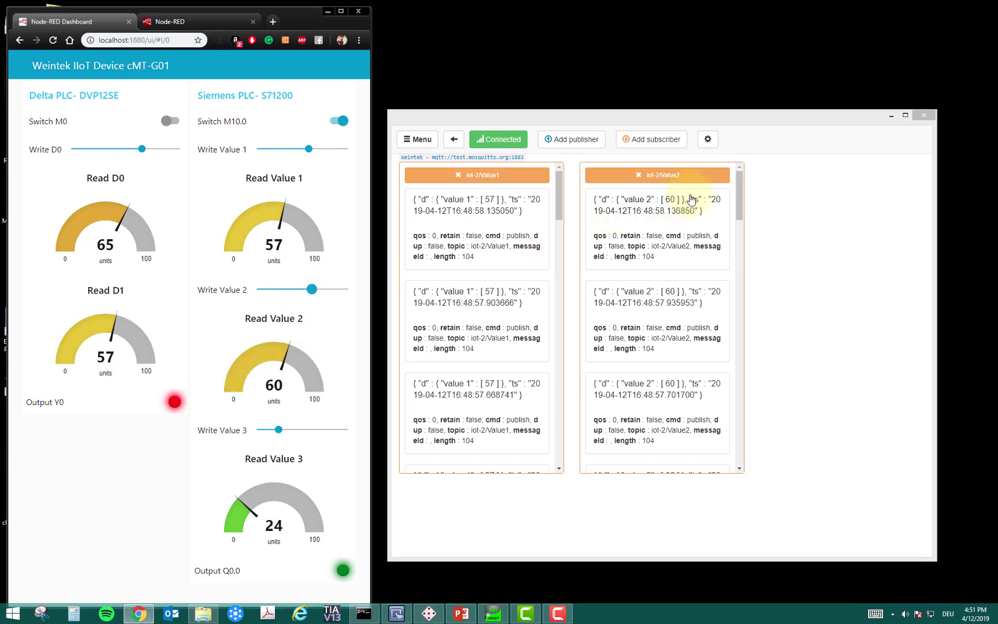
Subscribe the Weintek client to topic iot-2/Value3 with QoS 0, and set Write Value 3 to 59 on the dashboard.
click(647, 149)
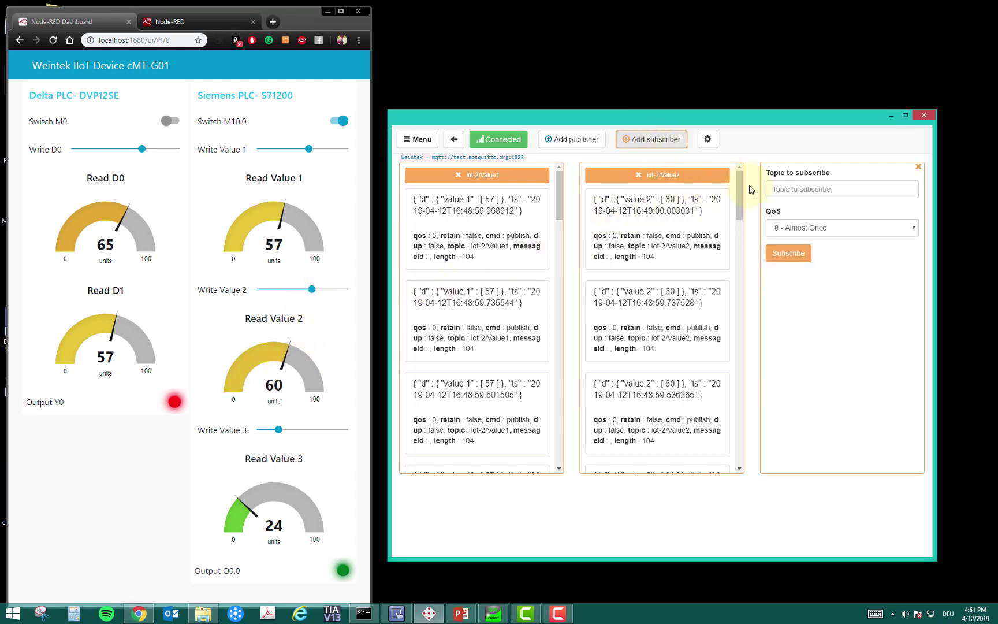
click(786, 190)
text(iot-2/Value1)
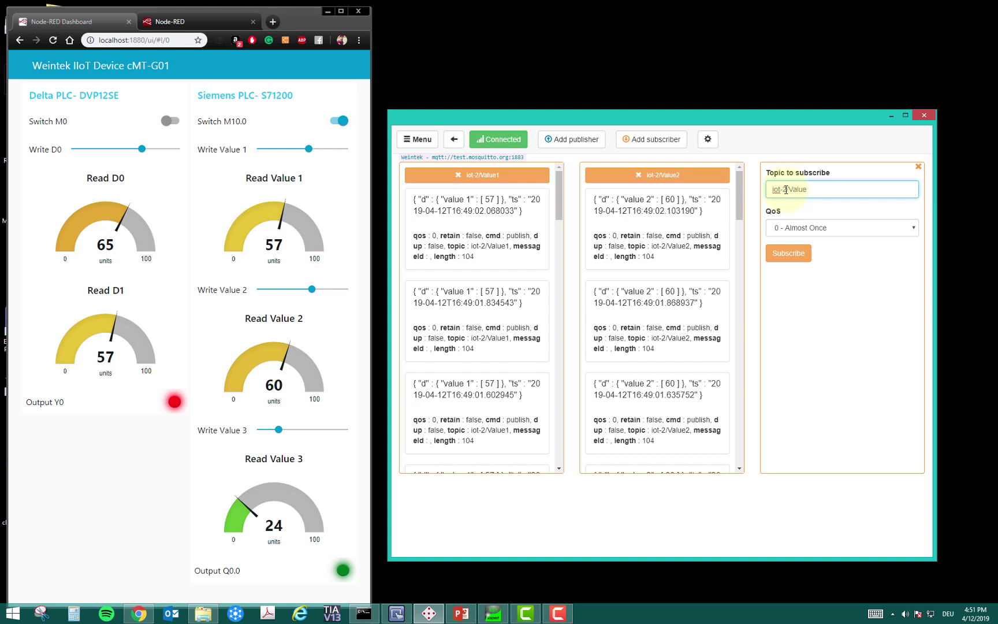
text(3)
click(788, 254)
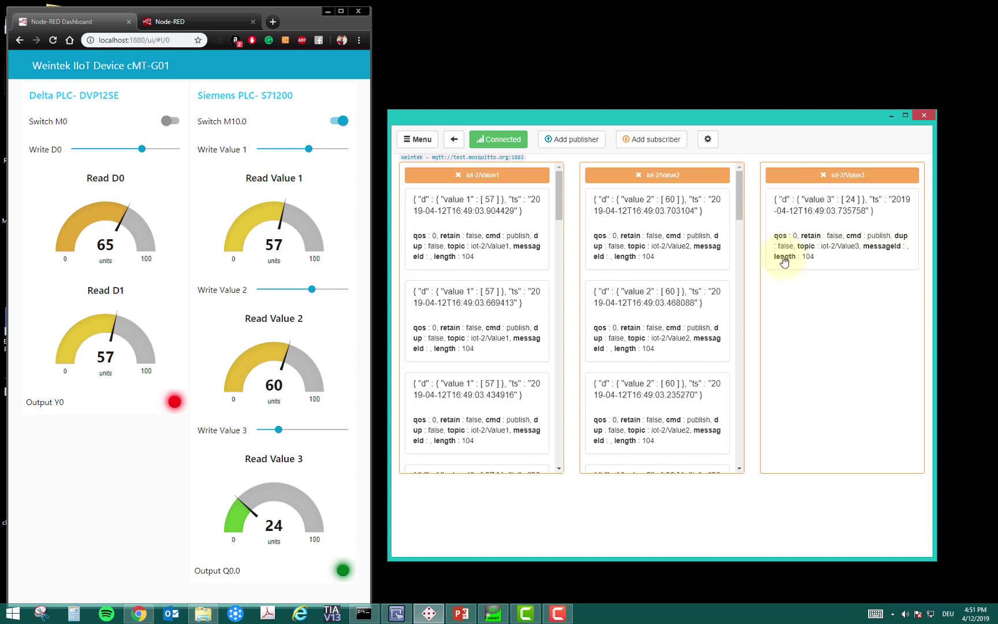
click(311, 431)
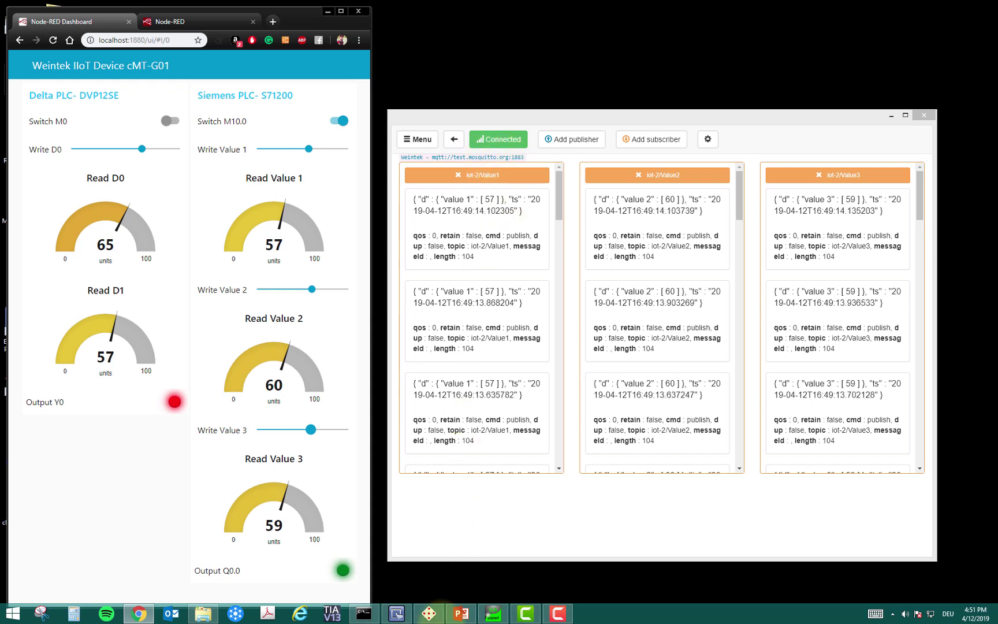
Switch to the PowerPoint slide show, advance from Project 1 to the Project 2 slide, and return to the Node-RED dashboard.
click(461, 614)
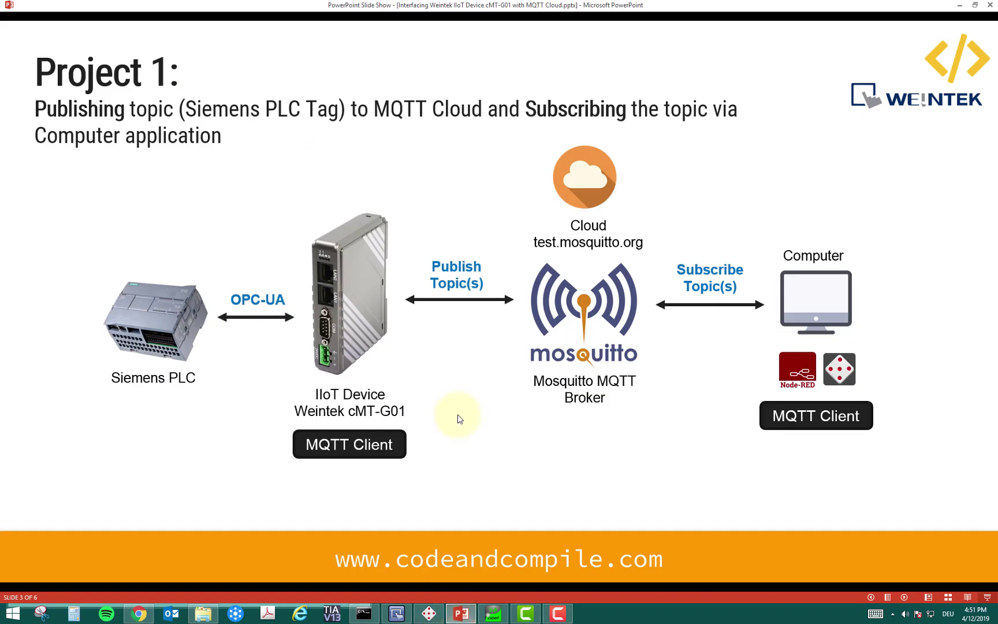
click(493, 470)
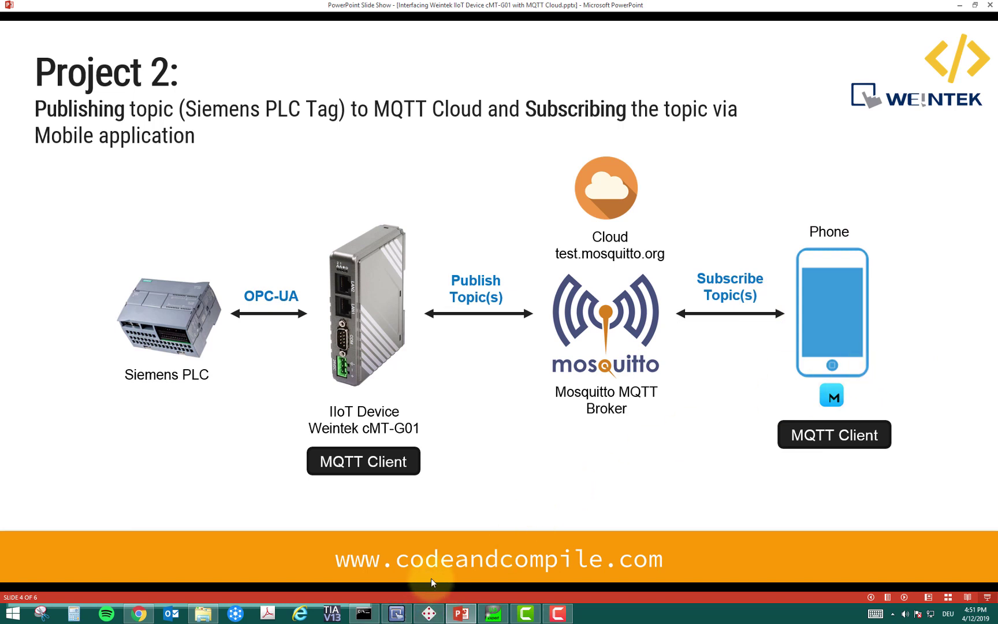
click(144, 609)
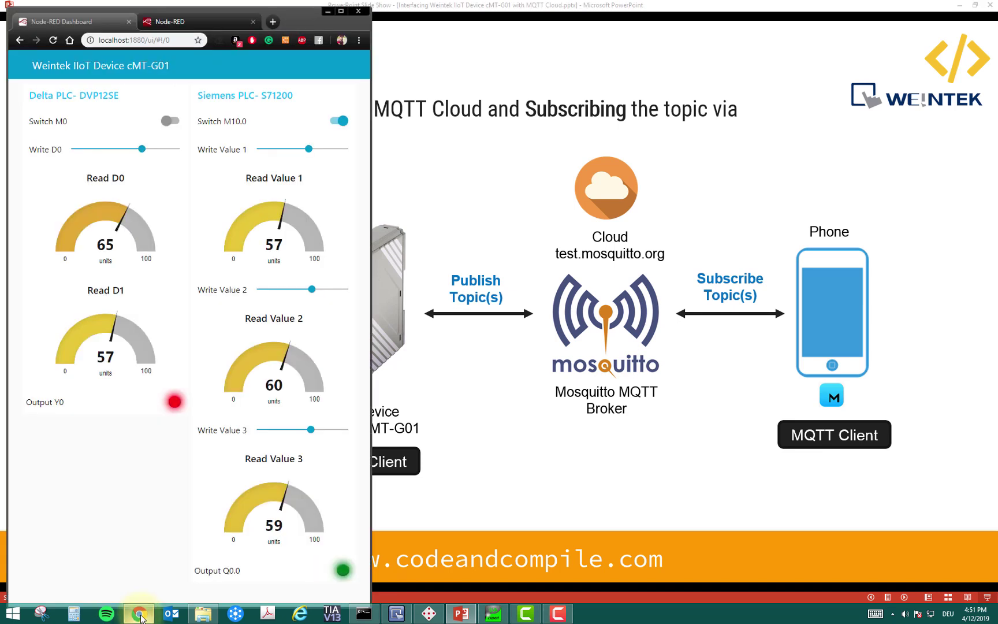
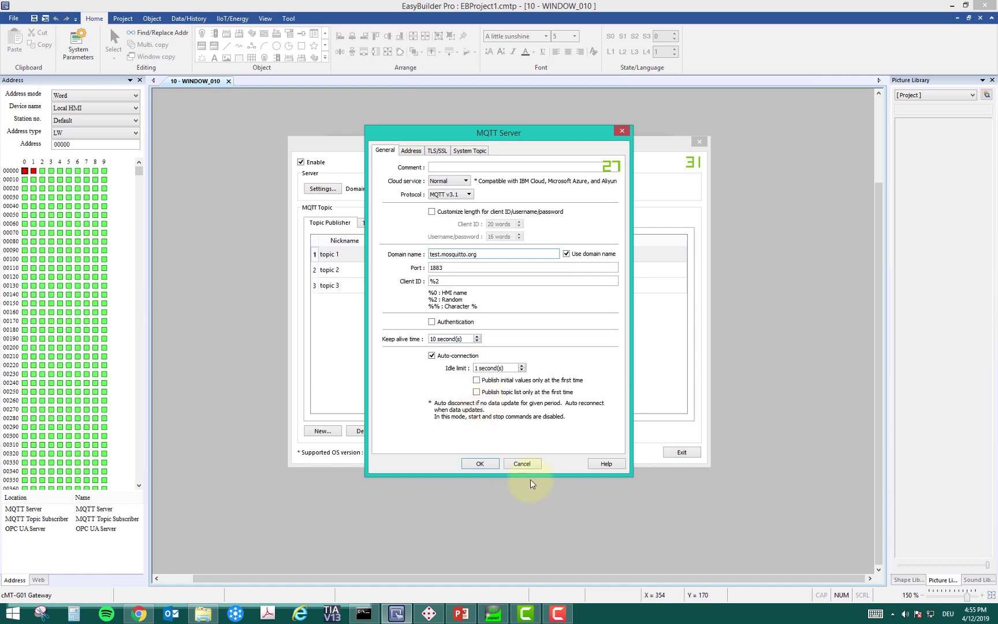
Close the MQTT Server settings in EasyBuilder Pro without changes and switch to the Project 3 slide in PowerPoint.
click(521, 463)
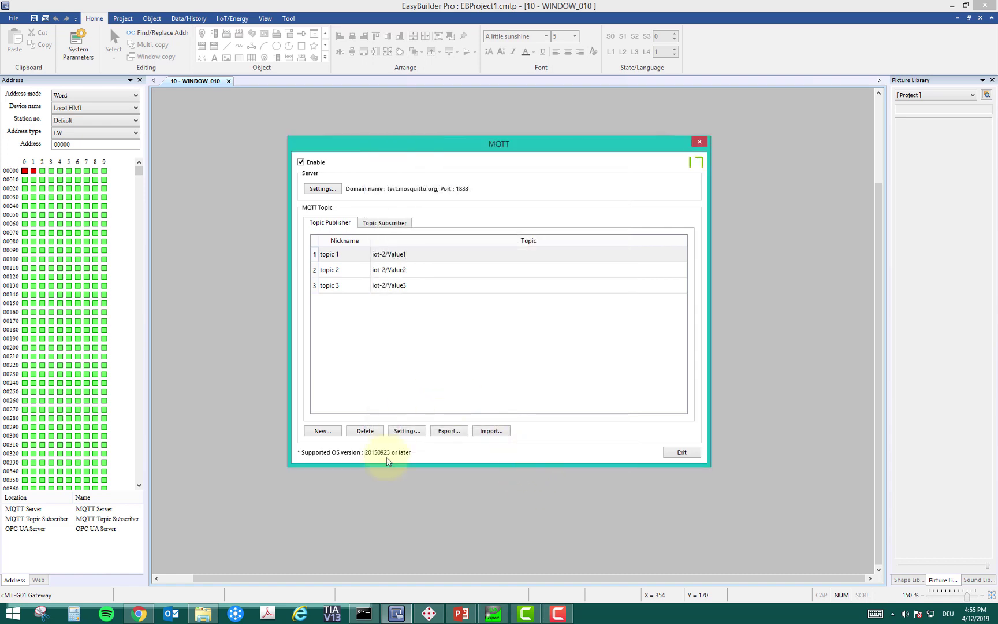
click(461, 613)
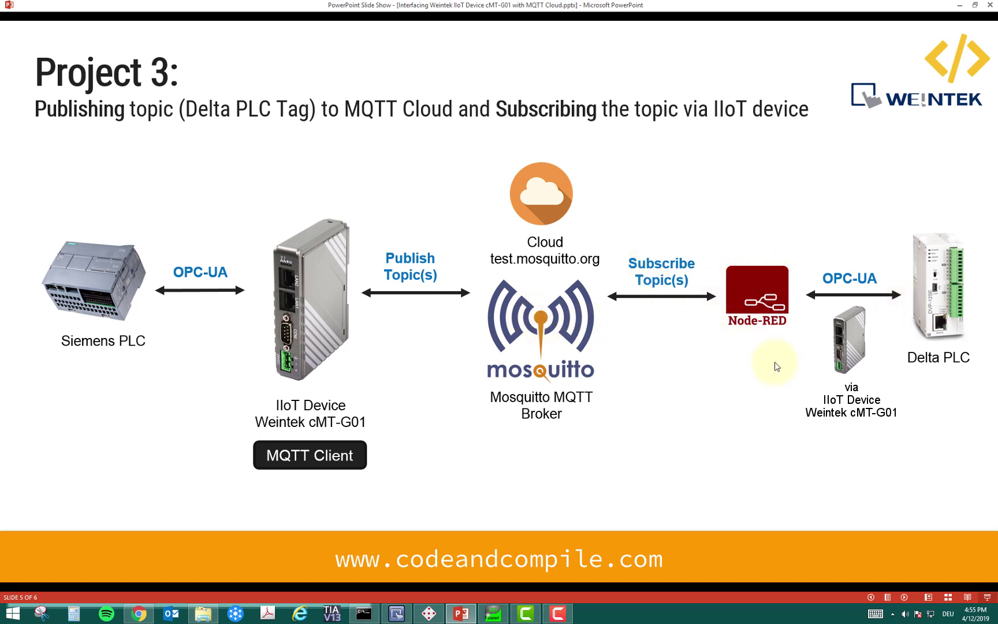
Switch to the Node-RED editor, maximise it, and examine the server, topic and QoS of the iot-2/Value1 node that feeds the Delta PLC.
click(138, 613)
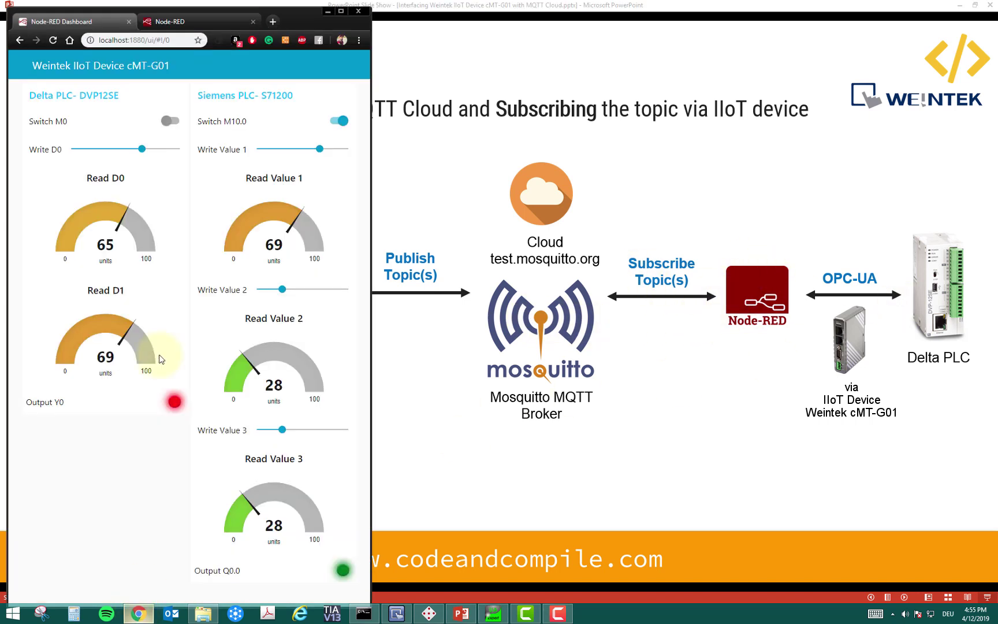
click(197, 21)
click(342, 11)
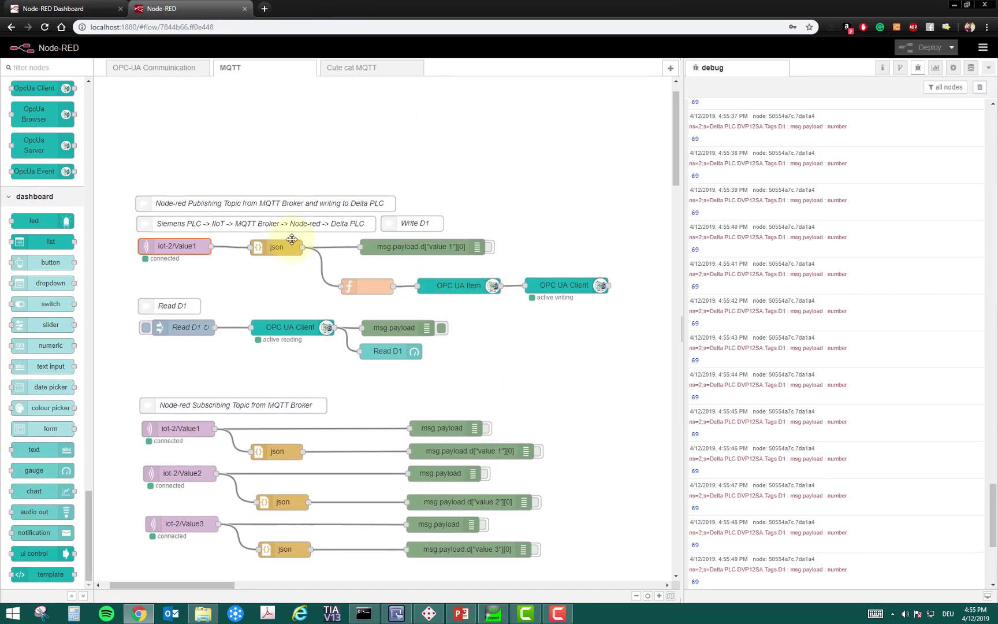
scroll(249, 213, up, 2)
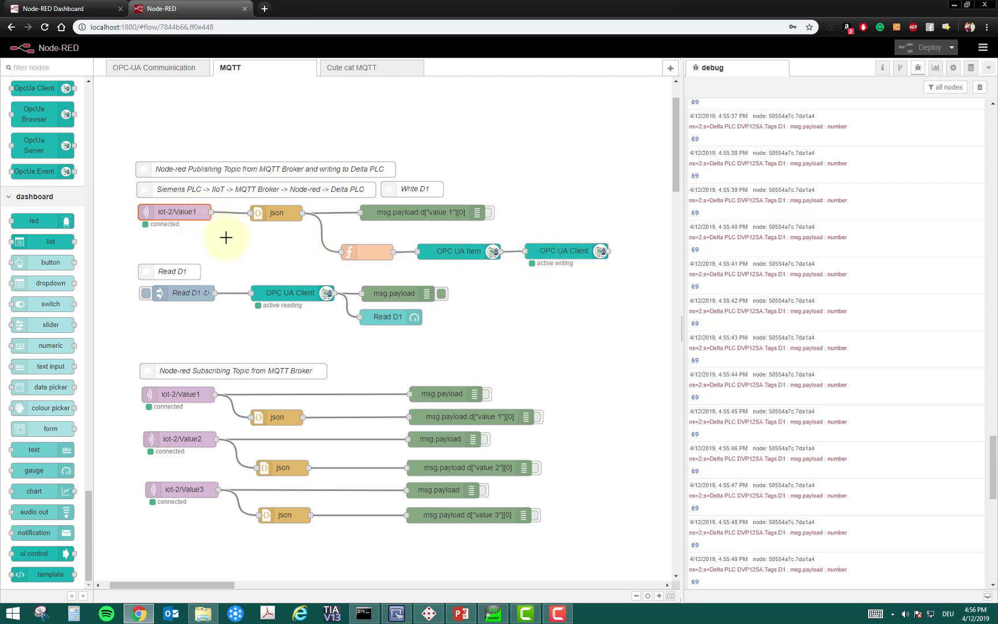
double_click(176, 213)
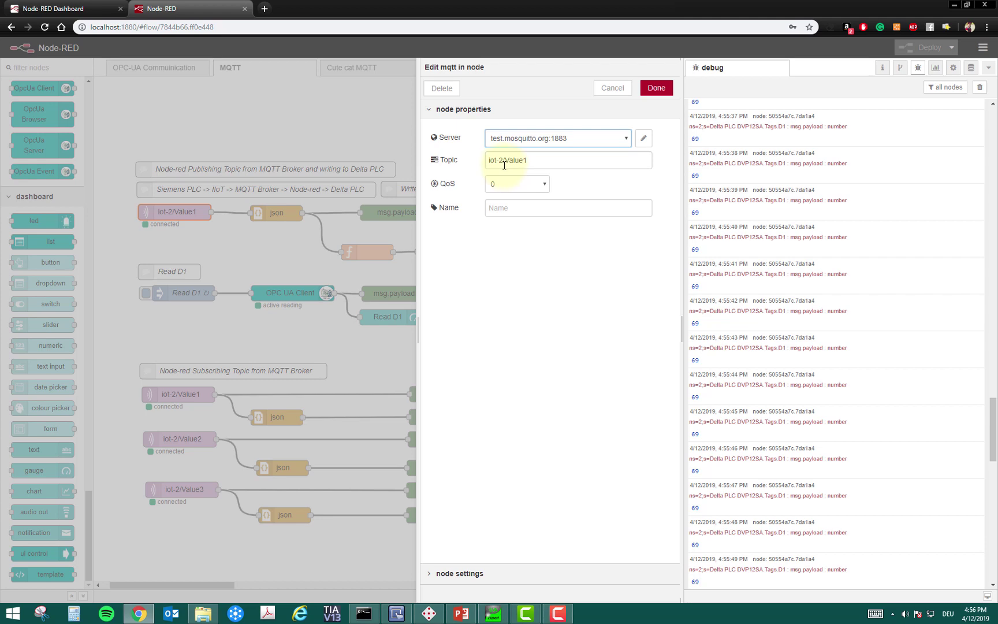
click(612, 88)
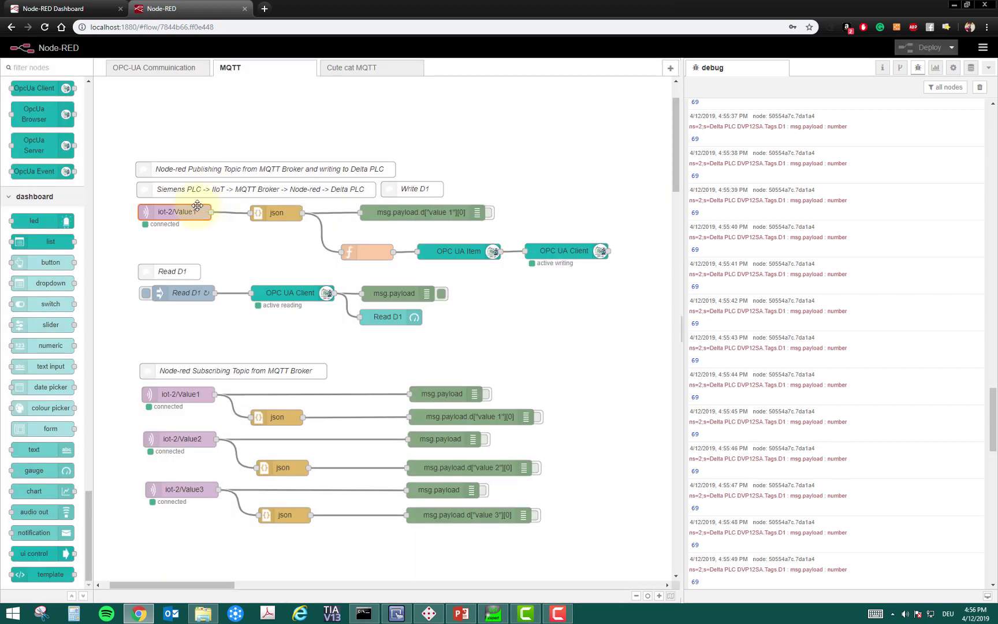
Search the installed palette nodes for mqtt and close the user settings.
drag(87, 291, 82, 98)
mouse_move(61, 298)
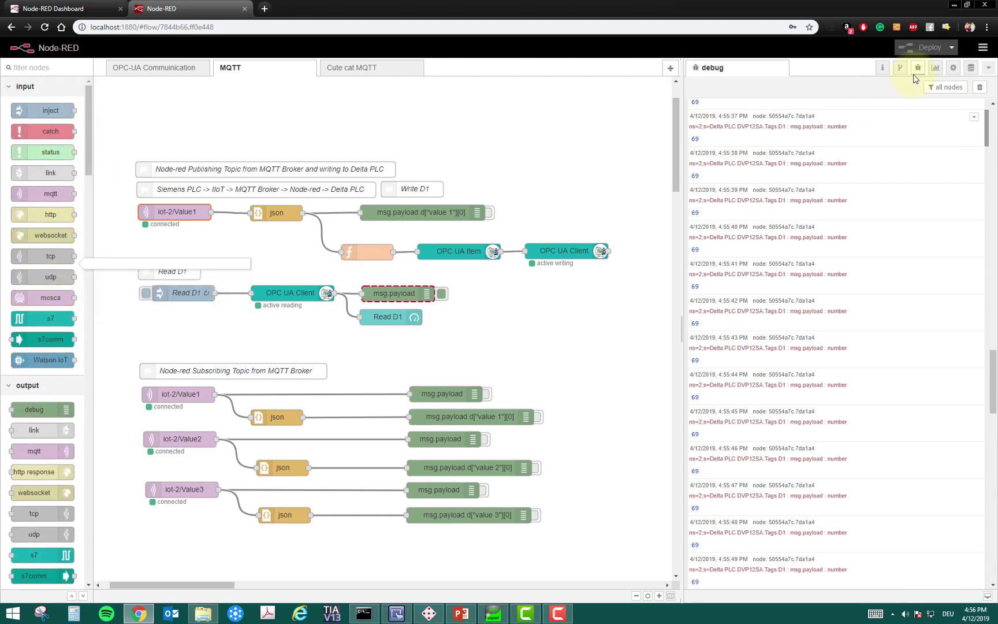
click(982, 47)
click(892, 222)
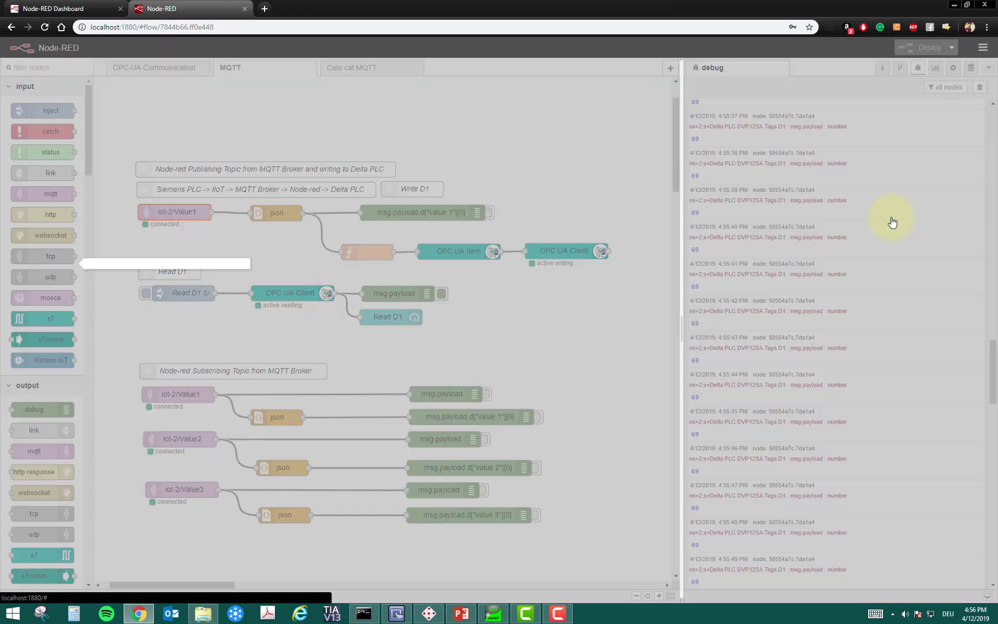
click(445, 127)
text(mqtt)
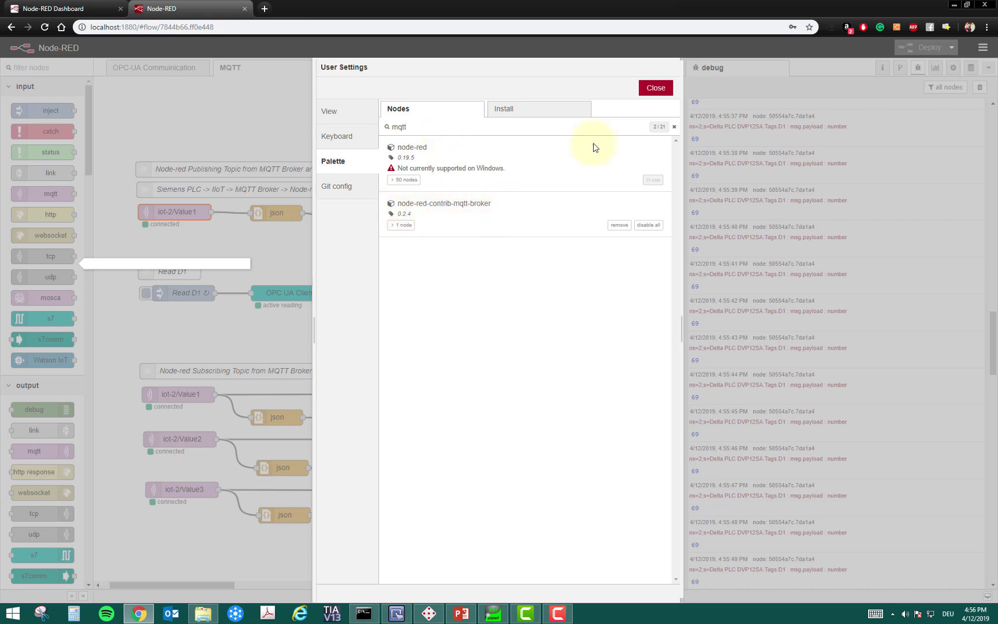
click(659, 89)
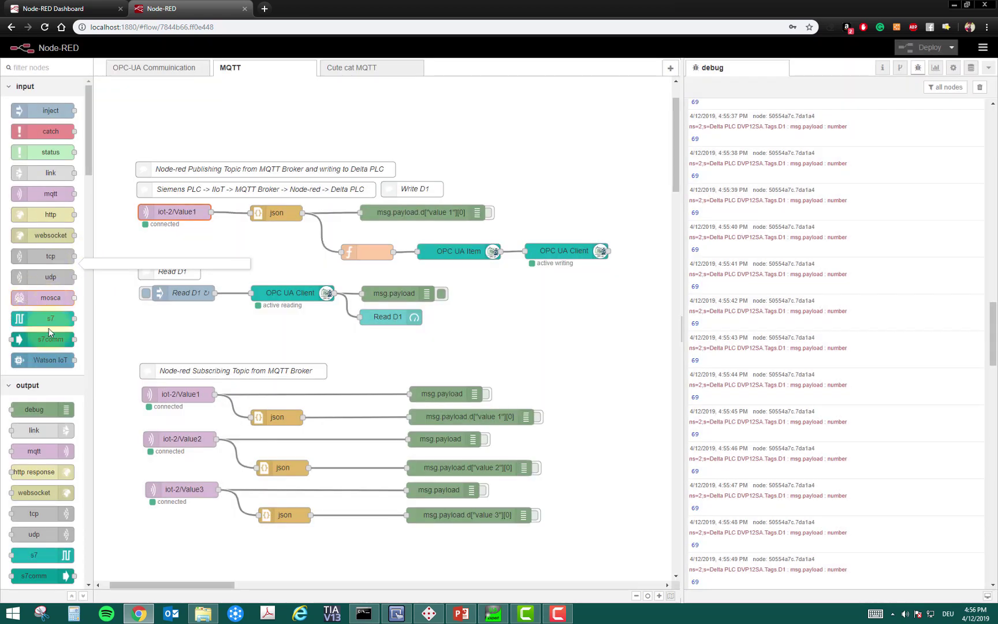
Place an mqtt input node in the empty area above the flow comments, and delete it again.
scroll(40, 265, down, 5)
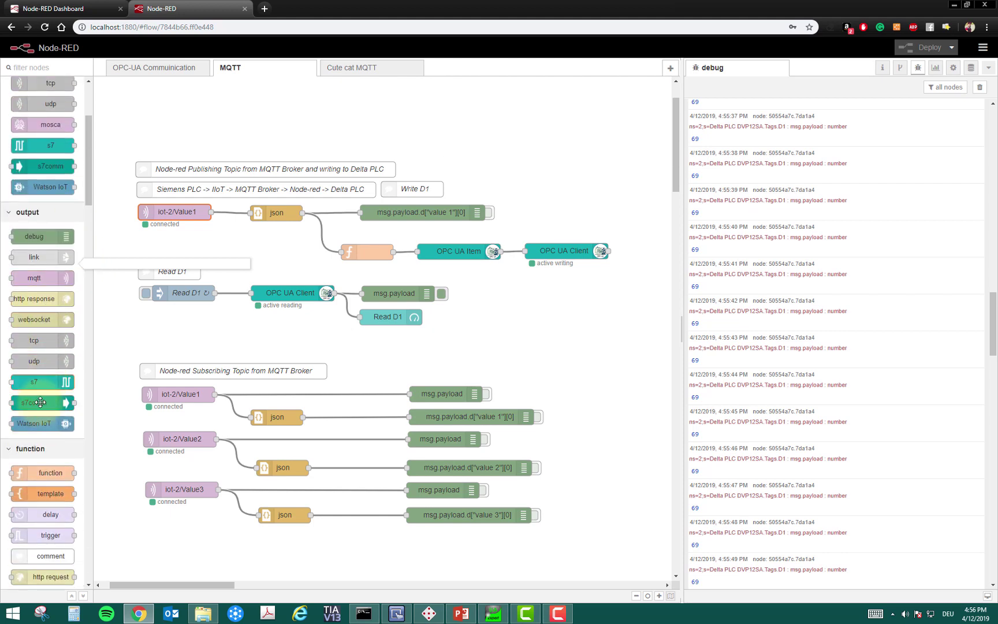
scroll(51, 297, up, 2)
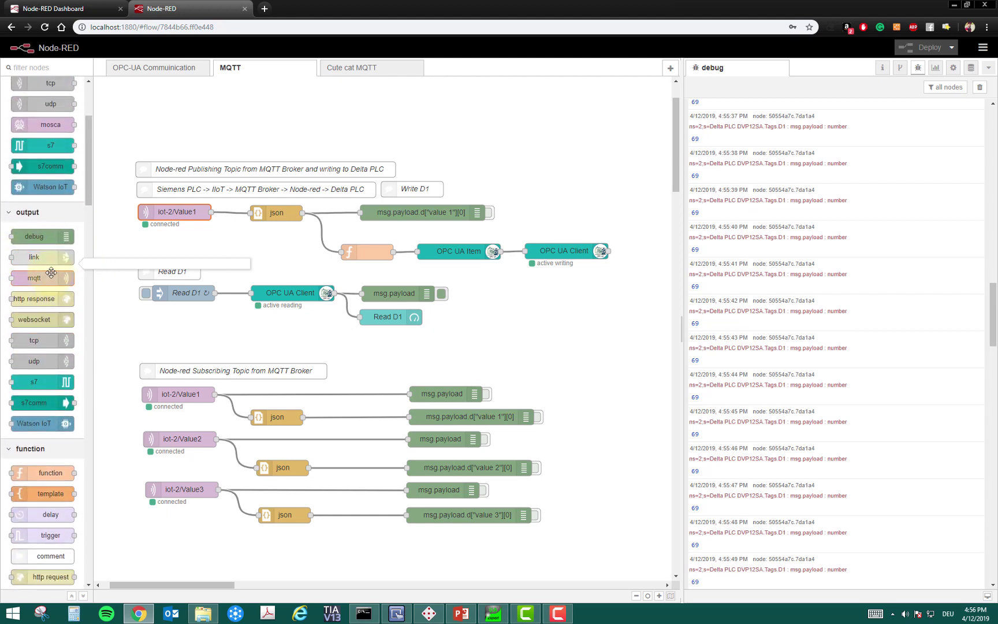
scroll(51, 272, up, 3)
drag(41, 159, 174, 123)
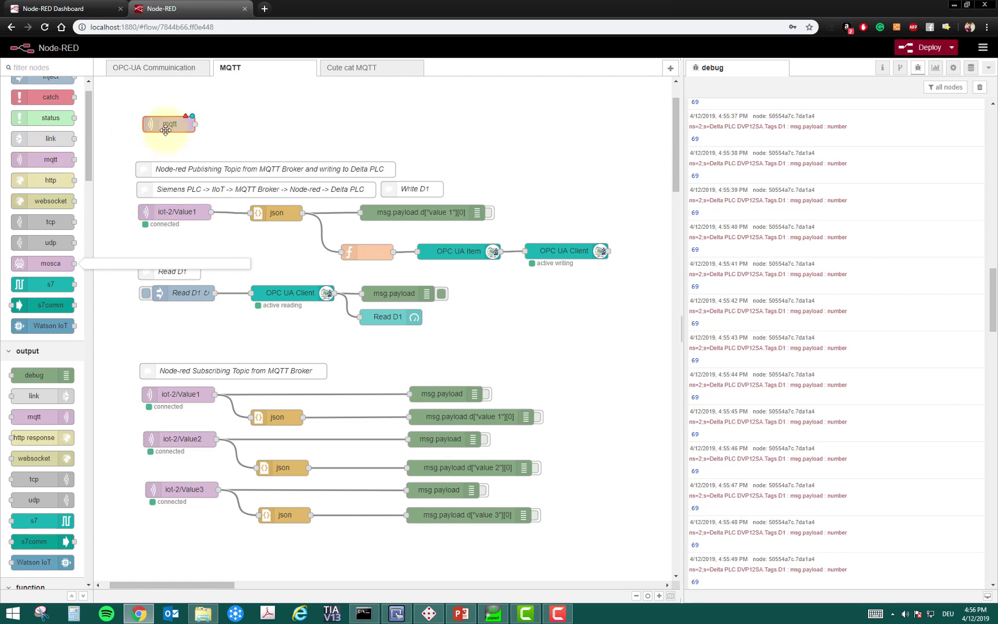
key(Delete)
Examine the iot-2/Value1 node's broker settings again and trace its connection to the json node.
double_click(173, 212)
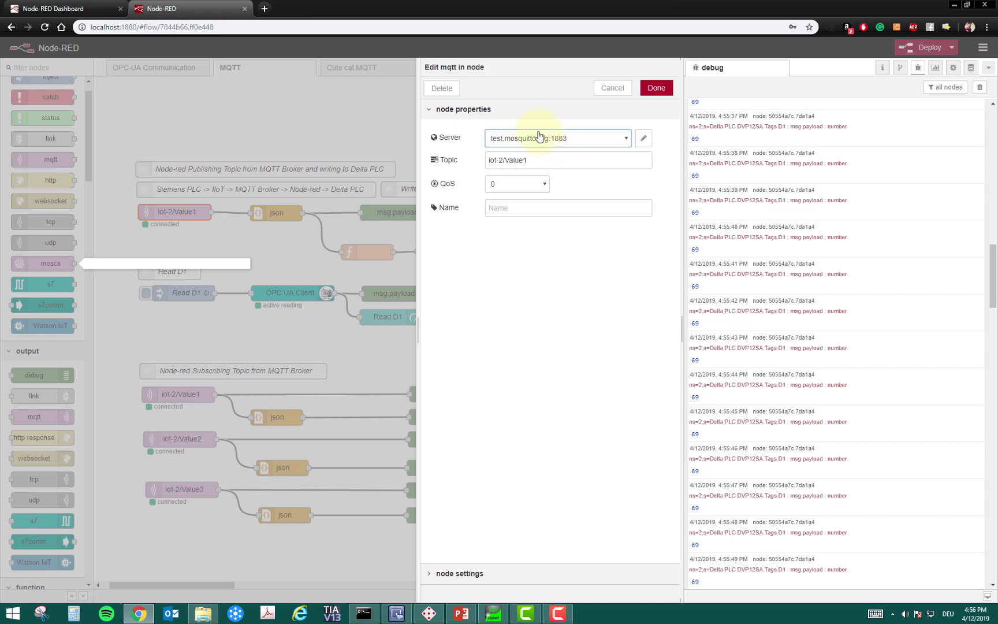
click(612, 89)
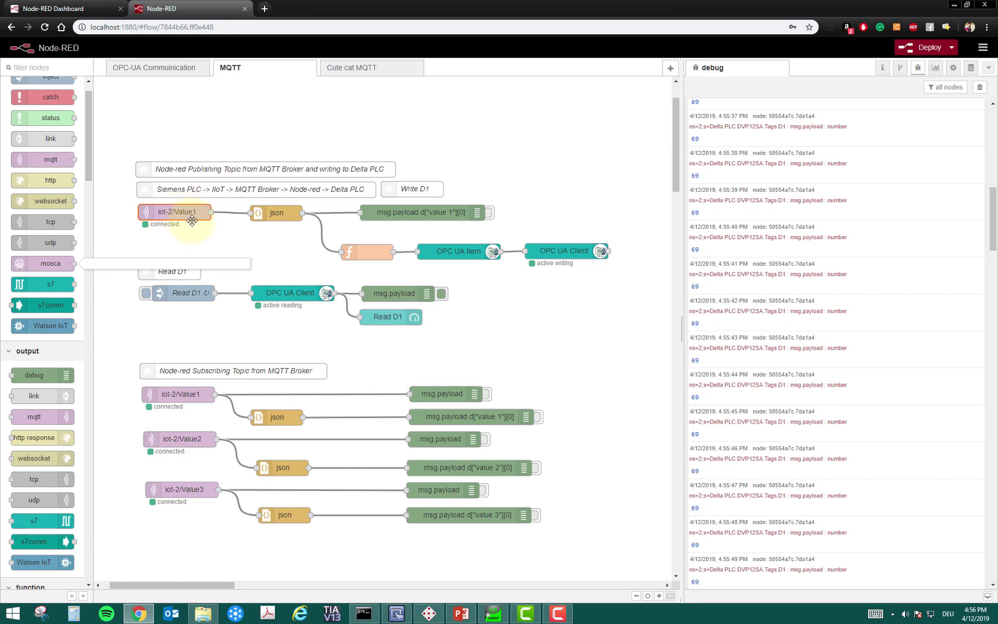
click(200, 222)
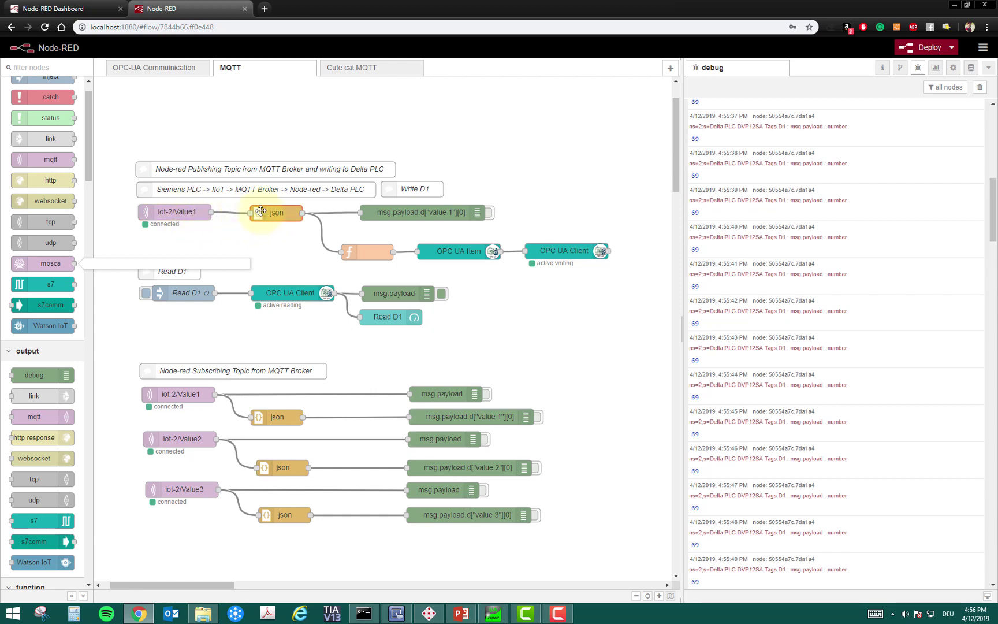
click(271, 213)
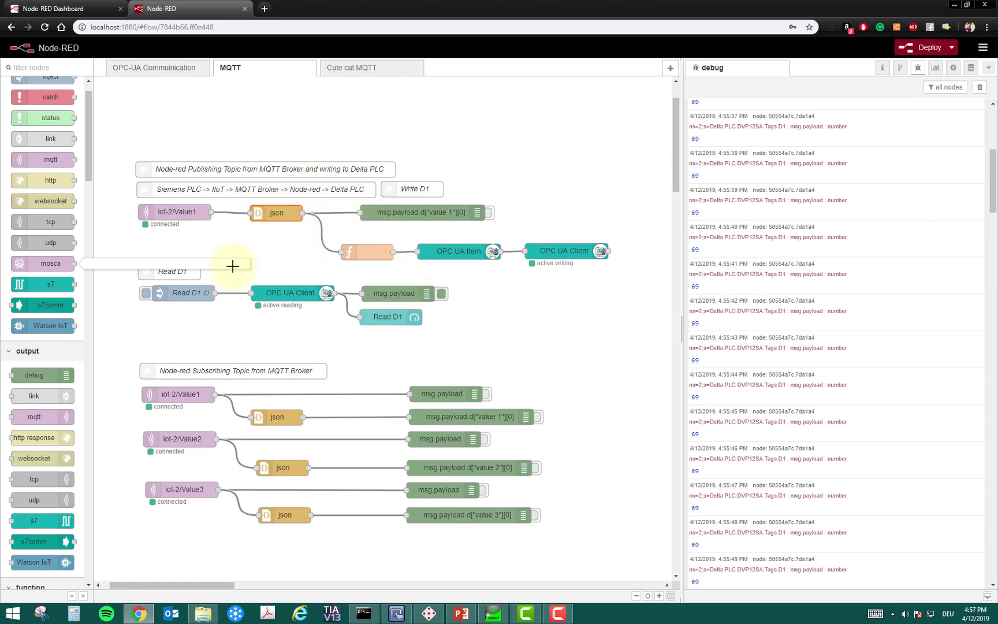
click(322, 337)
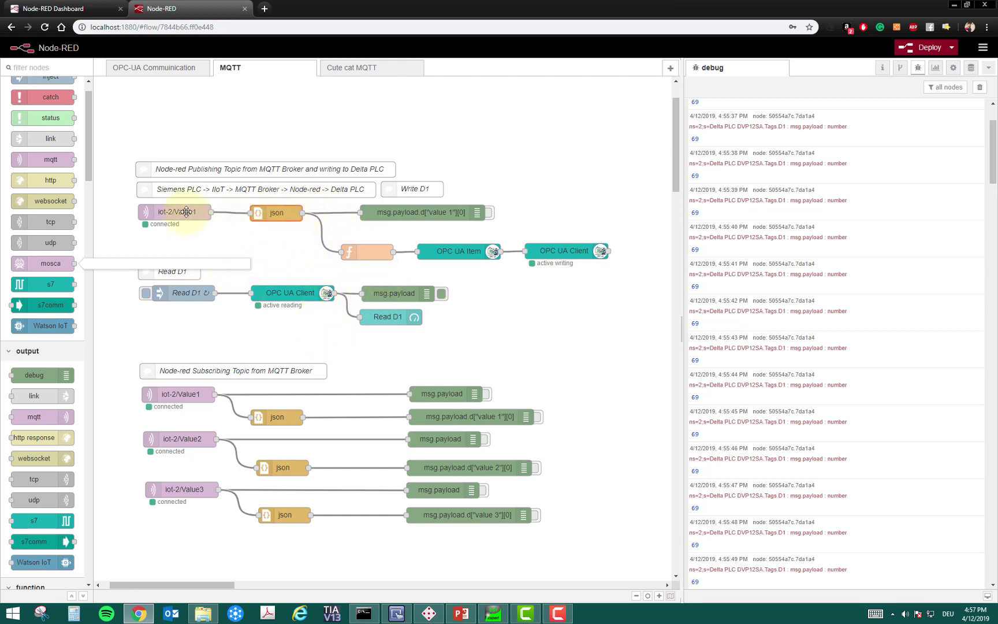
click(275, 203)
Examine the code of the function node between the json and OPC UA Item nodes, leaving it unchanged.
click(368, 240)
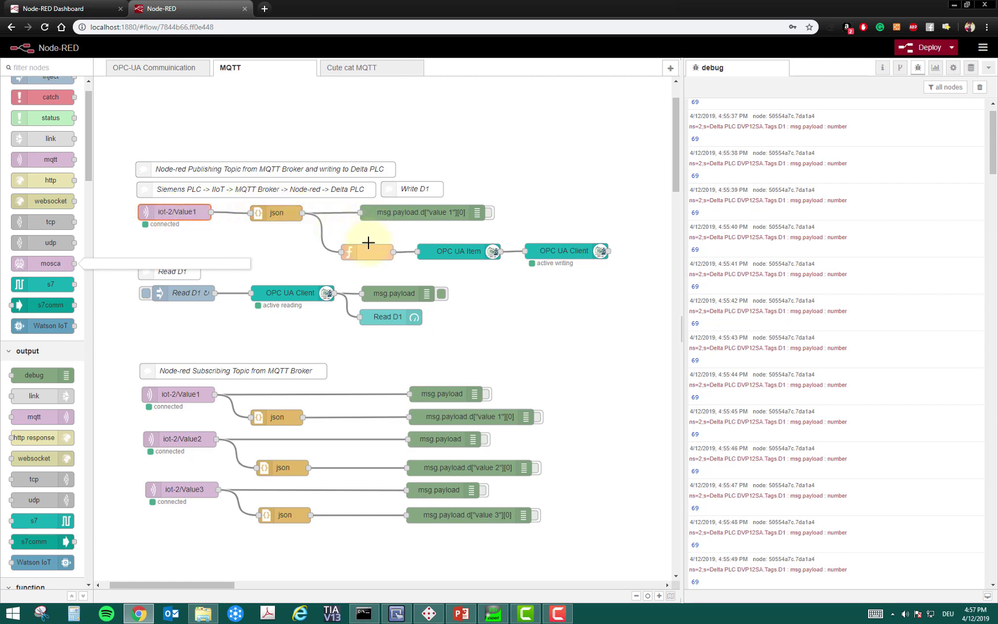
double_click(369, 252)
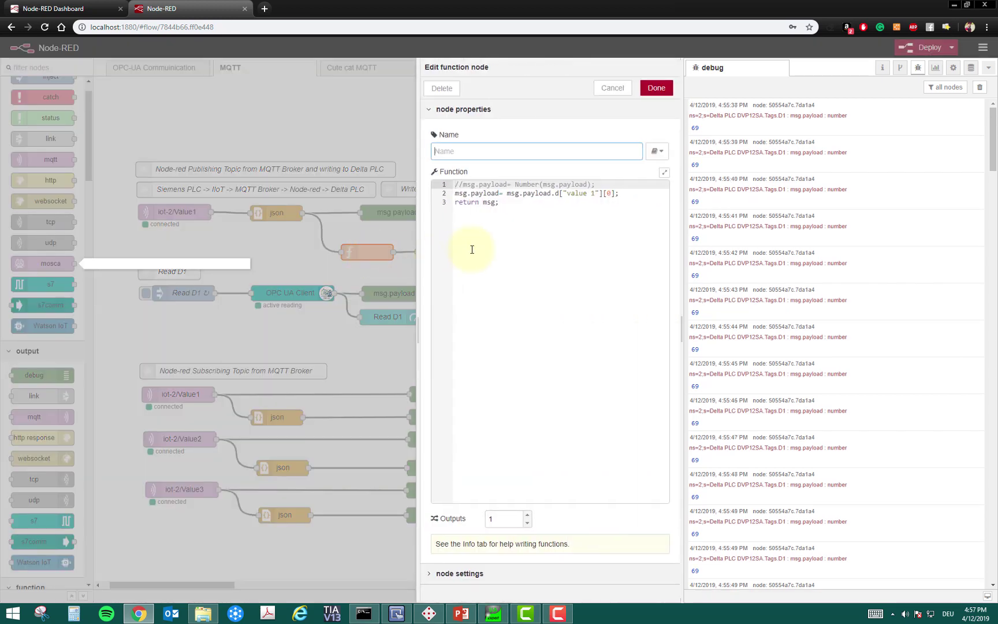
click(611, 88)
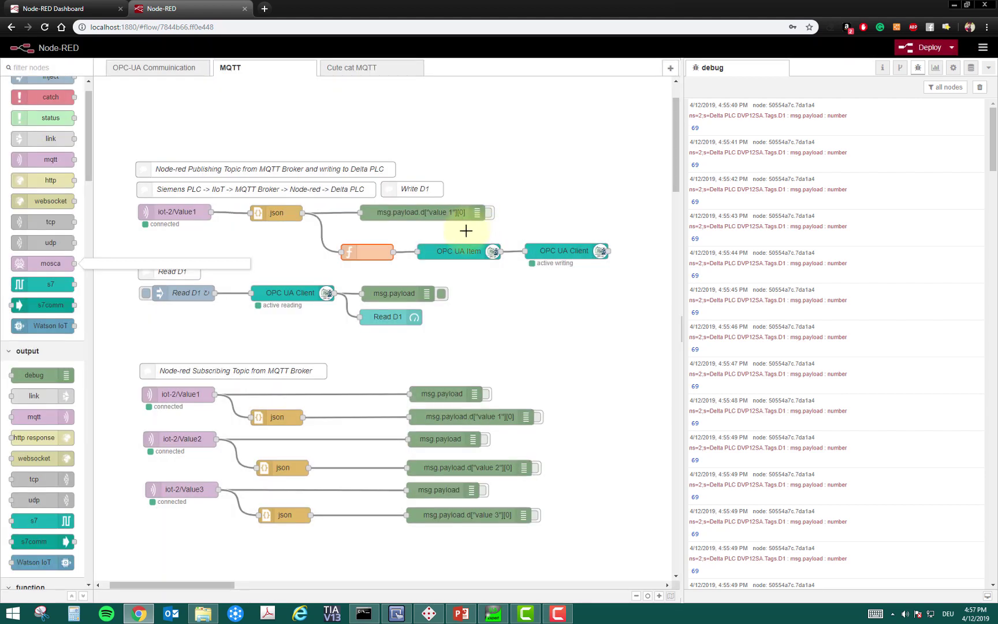
Examine the endpoint and action of the writing OPC UA Client node and the item and data type of the OPC UA Item node.
click(421, 252)
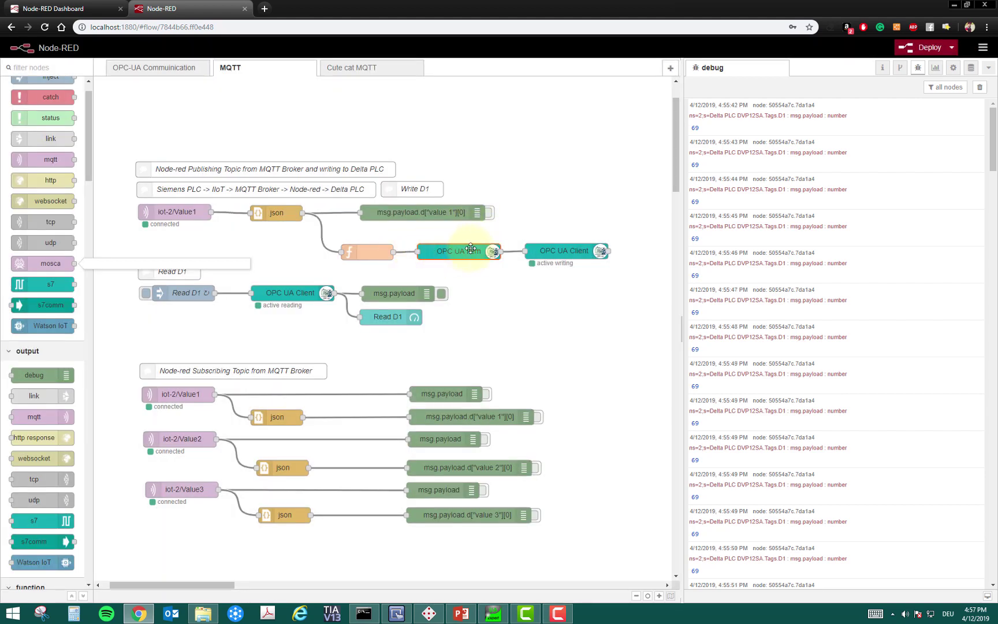
double_click(559, 251)
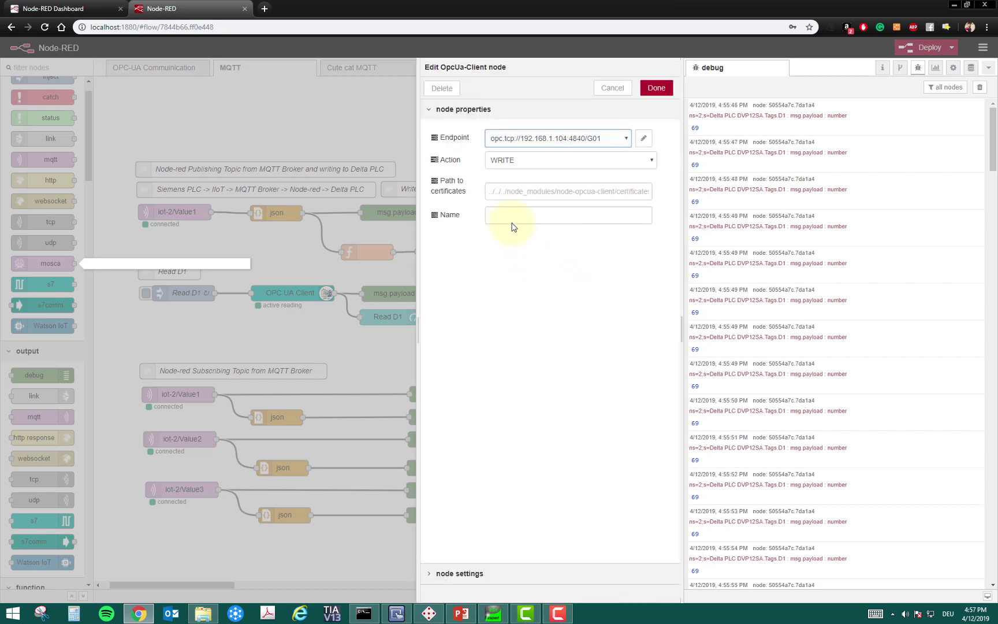
click(613, 88)
double_click(456, 256)
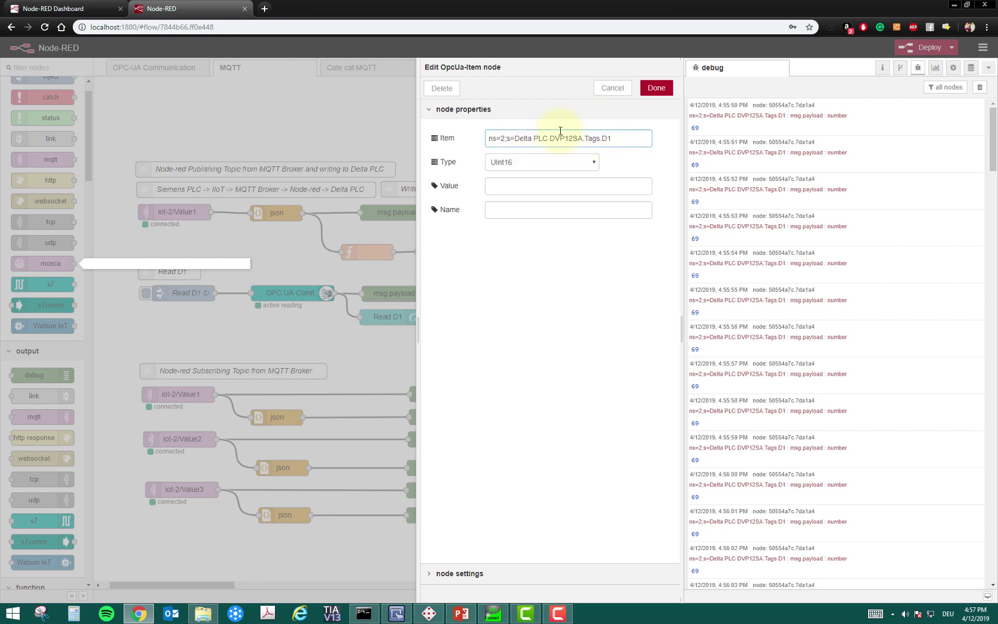
click(610, 89)
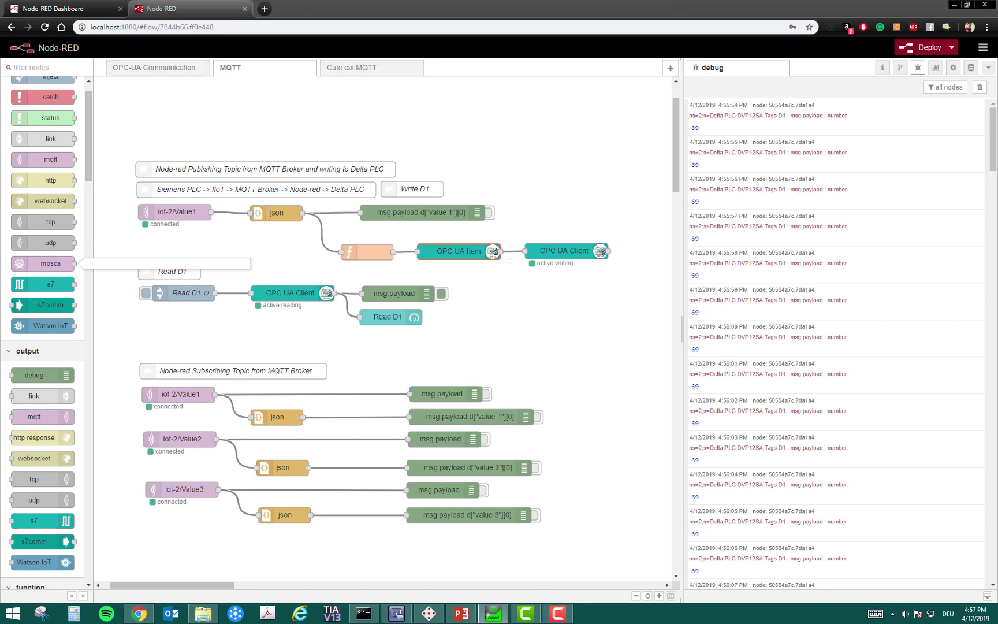
Switch to UaExpert and examine the NodeId of the Delta PLC DVP12SA tag D1.
click(493, 613)
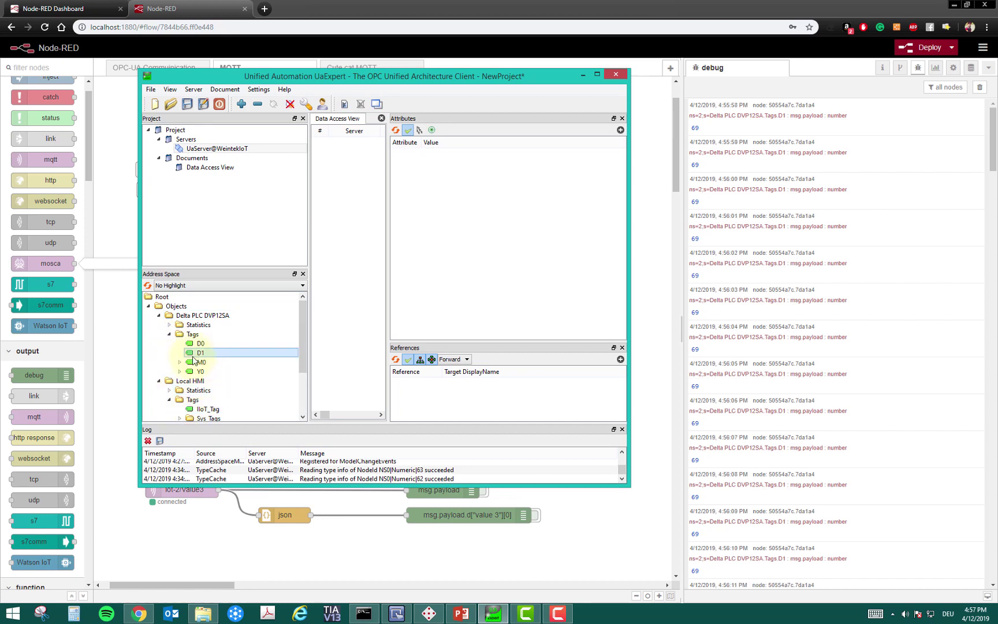
click(191, 361)
click(199, 353)
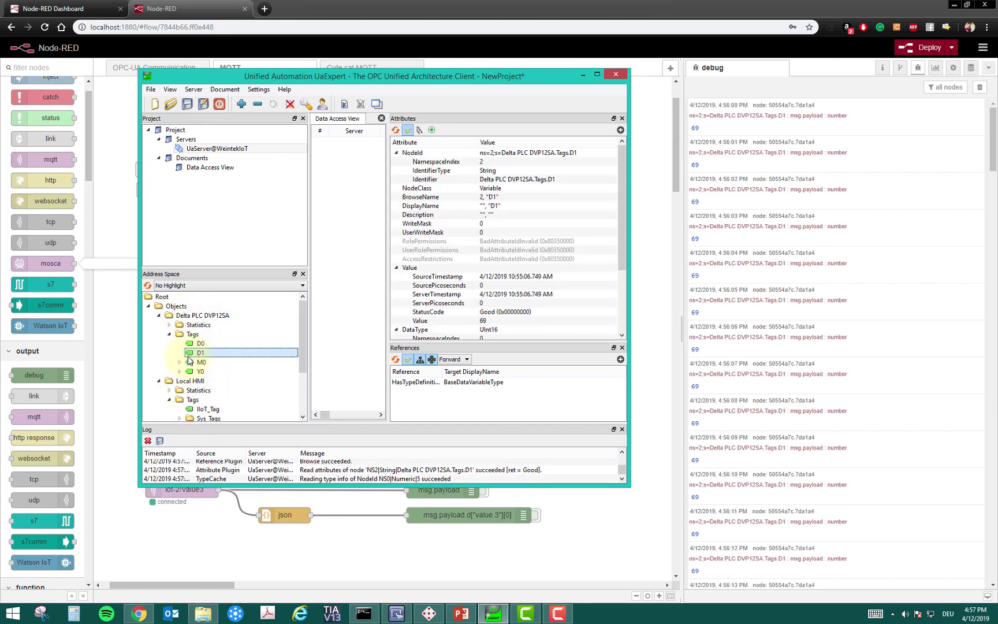
click(534, 153)
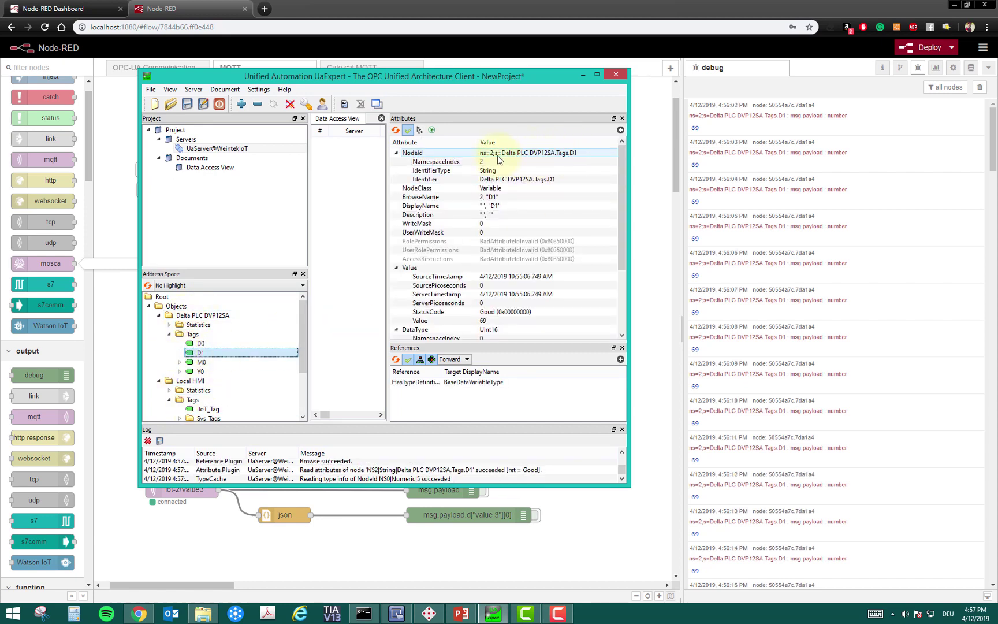
Place the UaExpert window below the writing flow and compare D1's NodeId with the item set in the OPC UA Item node.
drag(512, 78, 514, 301)
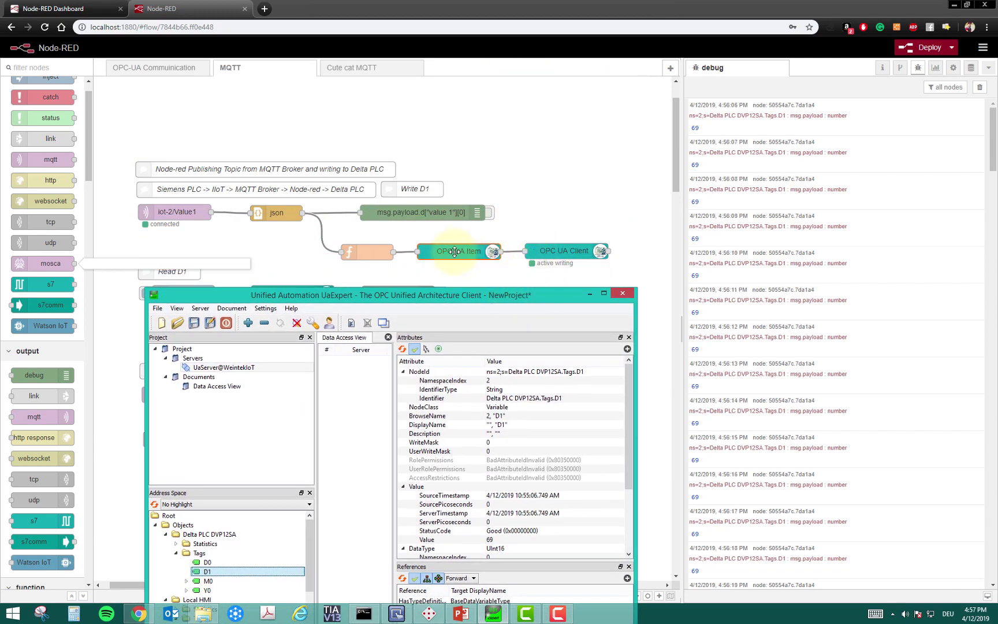
click(456, 252)
double_click(457, 251)
click(493, 613)
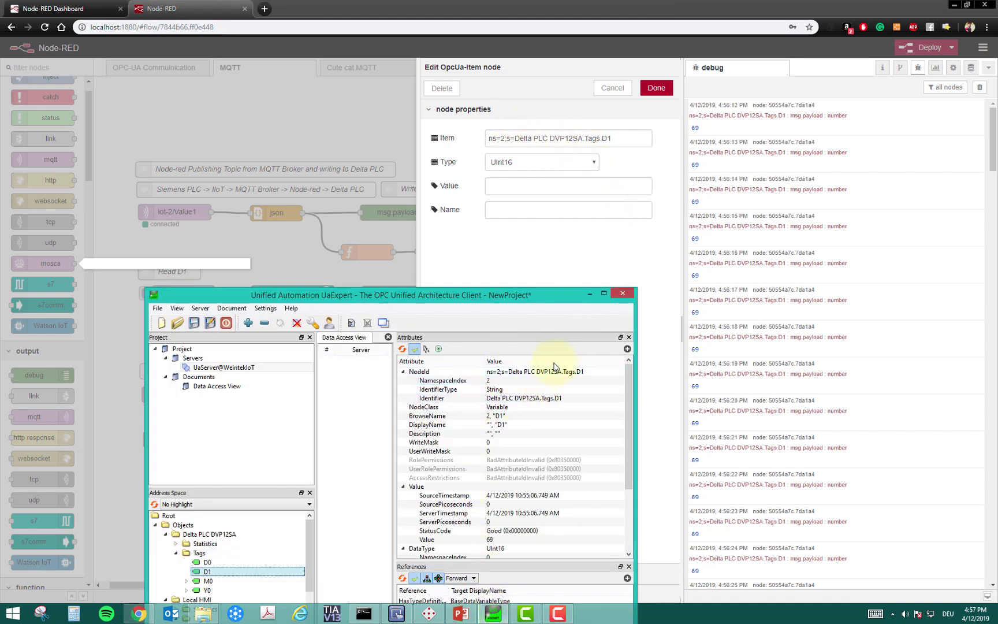
Close UaExpert without saving its project, and leave the OPC UA Item node's settings without changing them.
click(622, 292)
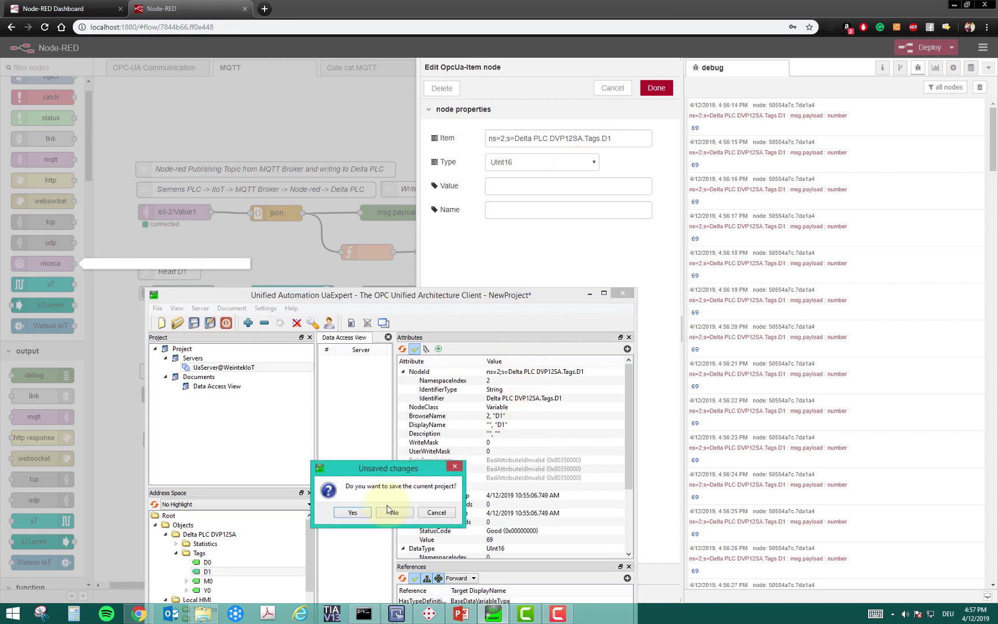
click(393, 513)
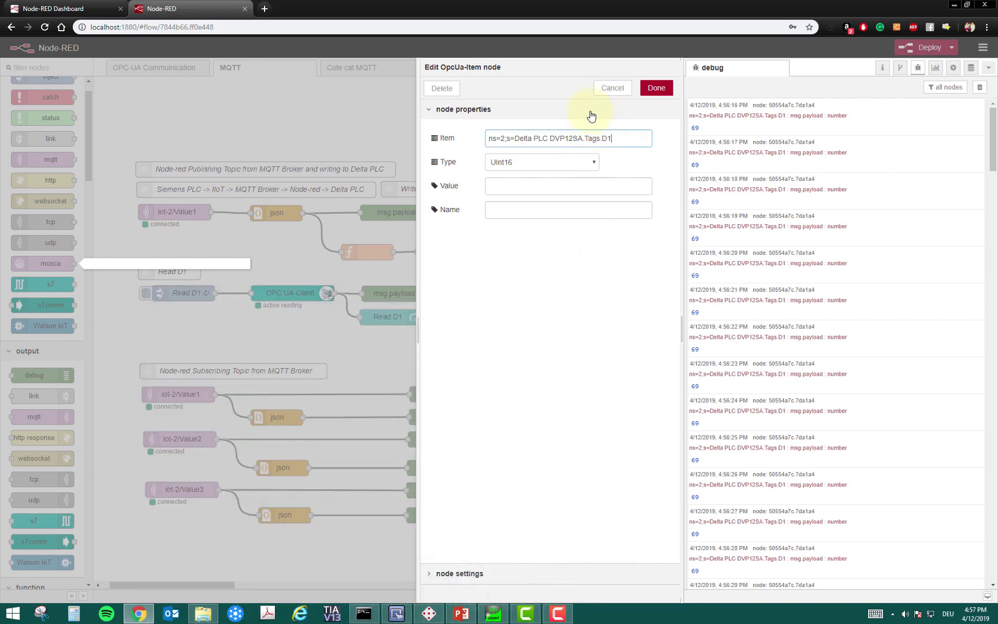
click(614, 88)
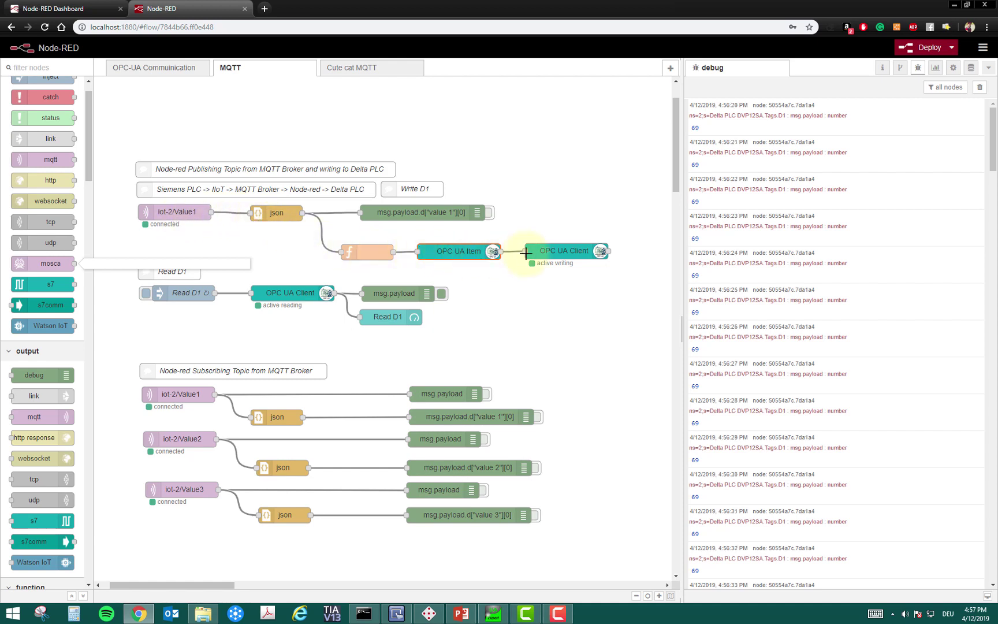
Switch to the PowerPoint slide show and review the slides from Project 3 back to the MQTT information model, returning to Project 3.
click(461, 614)
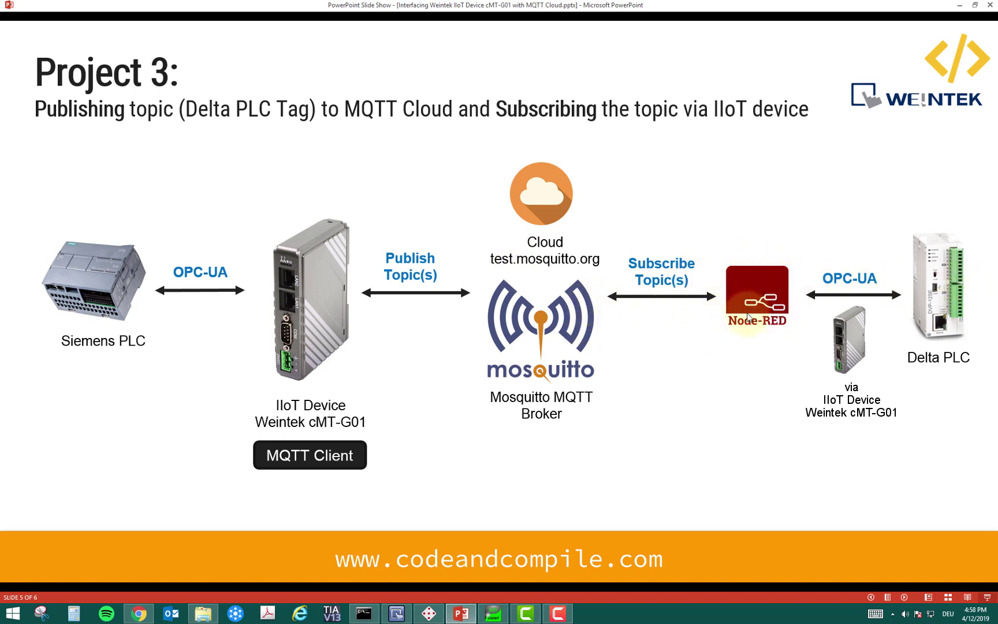
click(726, 379)
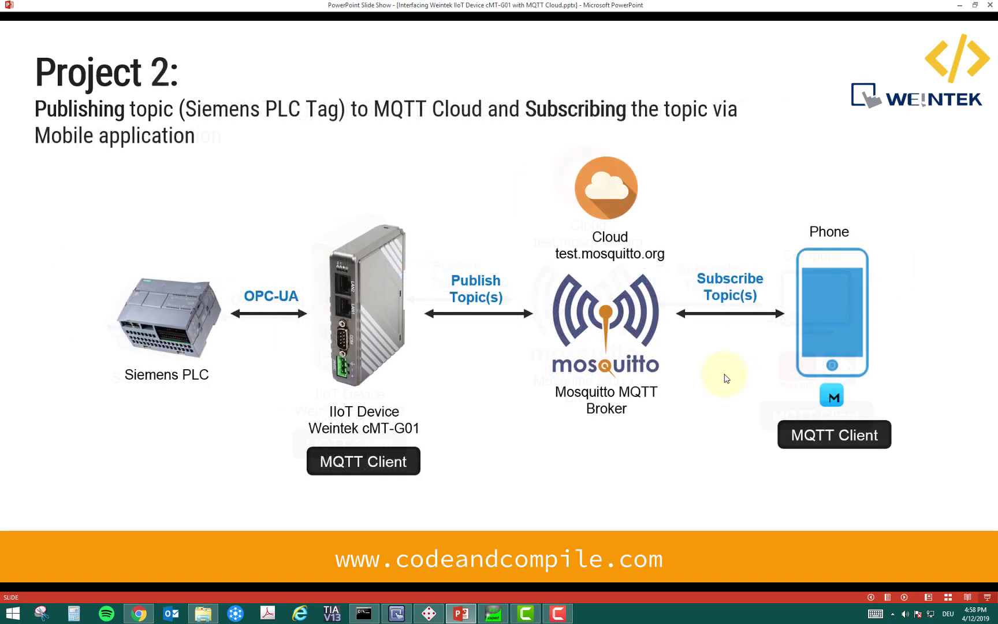
scroll(726, 378, up, 1)
scroll(751, 373, up, 1)
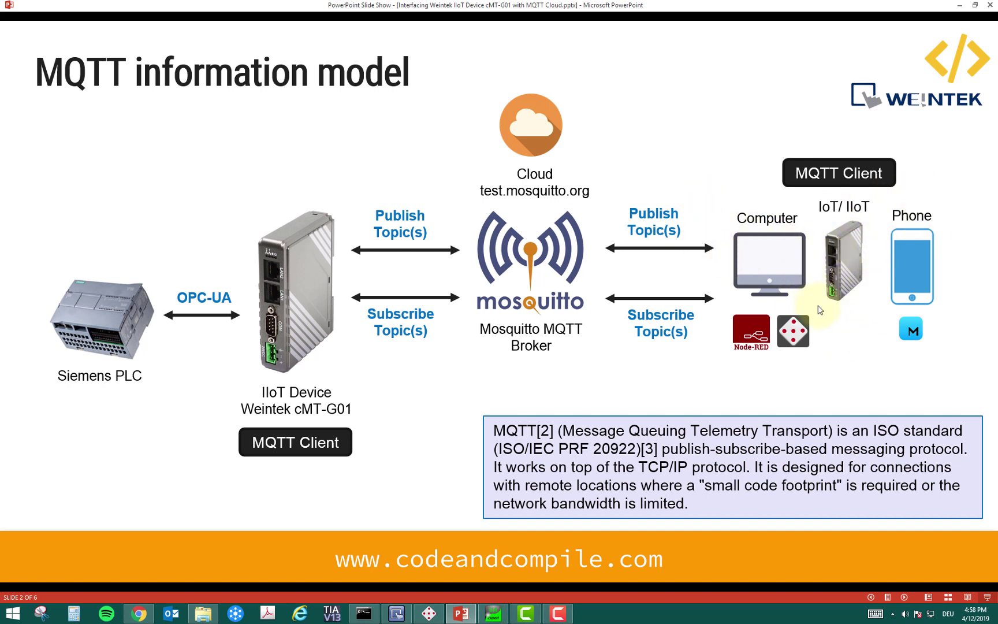
click(724, 395)
click(733, 390)
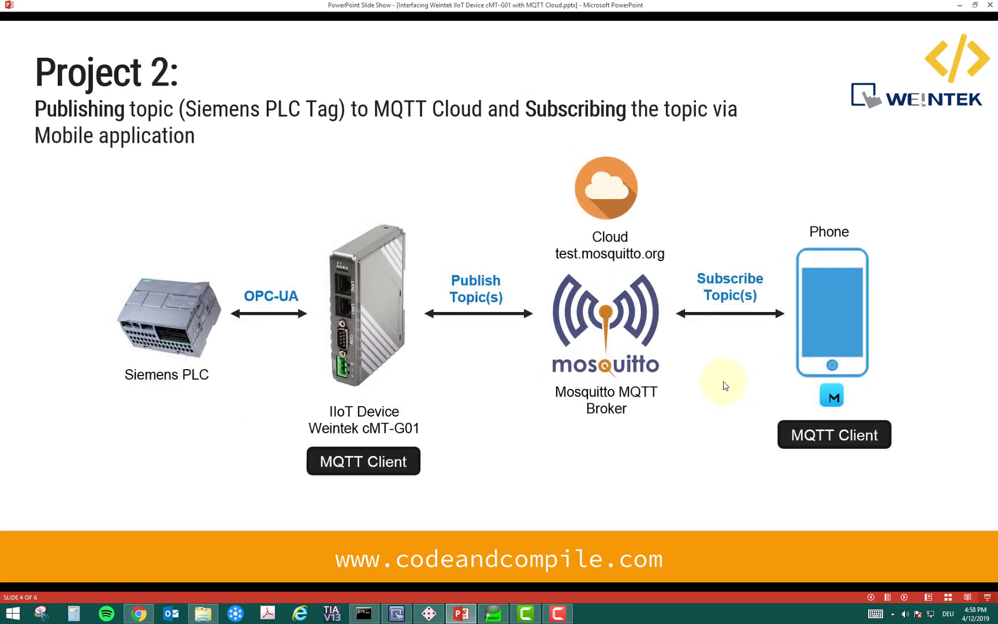
click(692, 384)
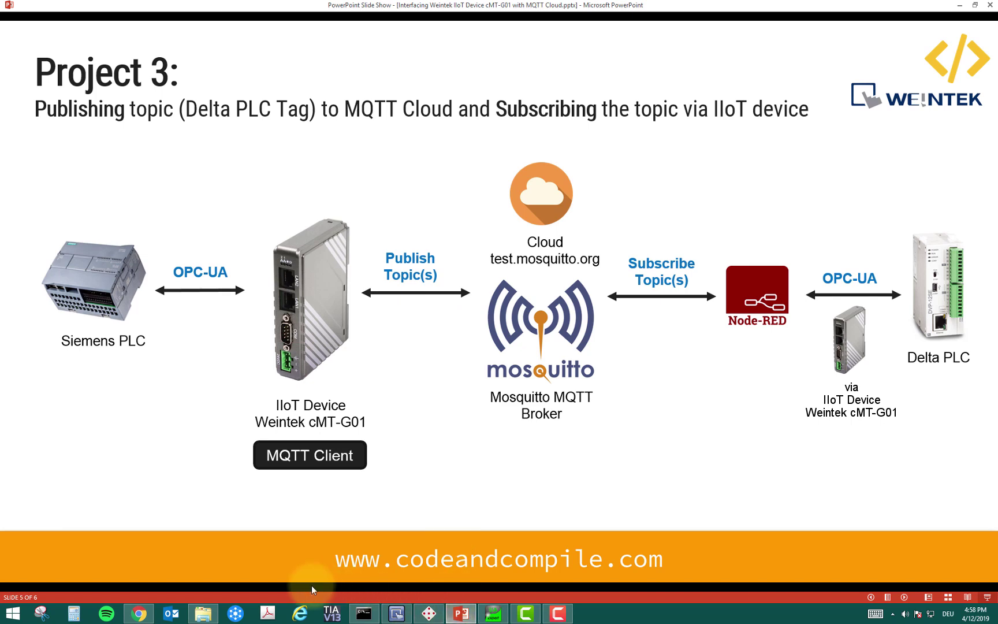
Switch to the Node-RED Dashboard and write 38, 59 and finally 25 to the Siemens PLC's Value 1.
click(149, 617)
click(99, 8)
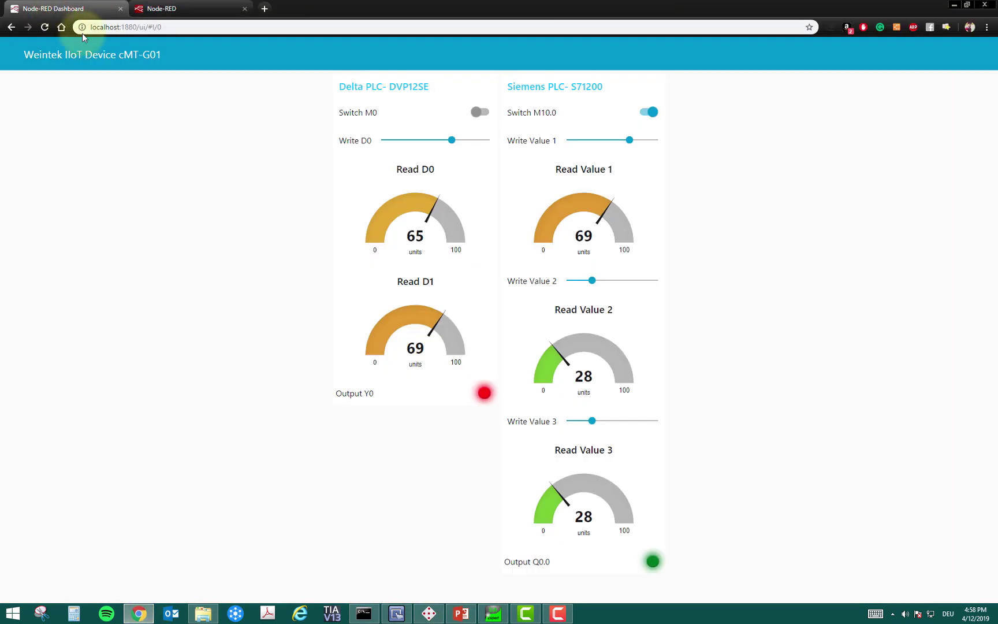
click(602, 141)
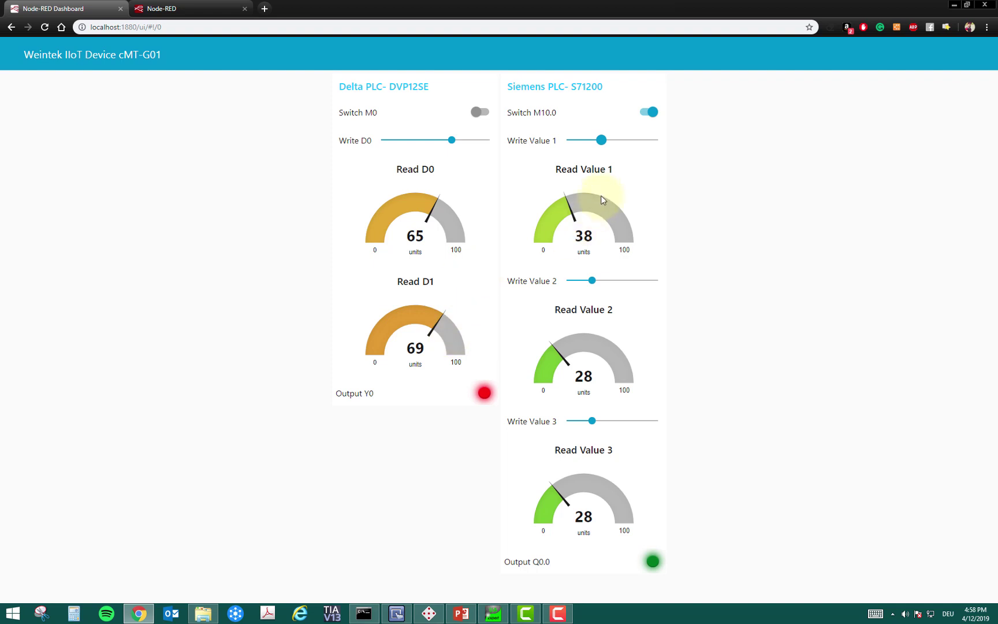
click(619, 140)
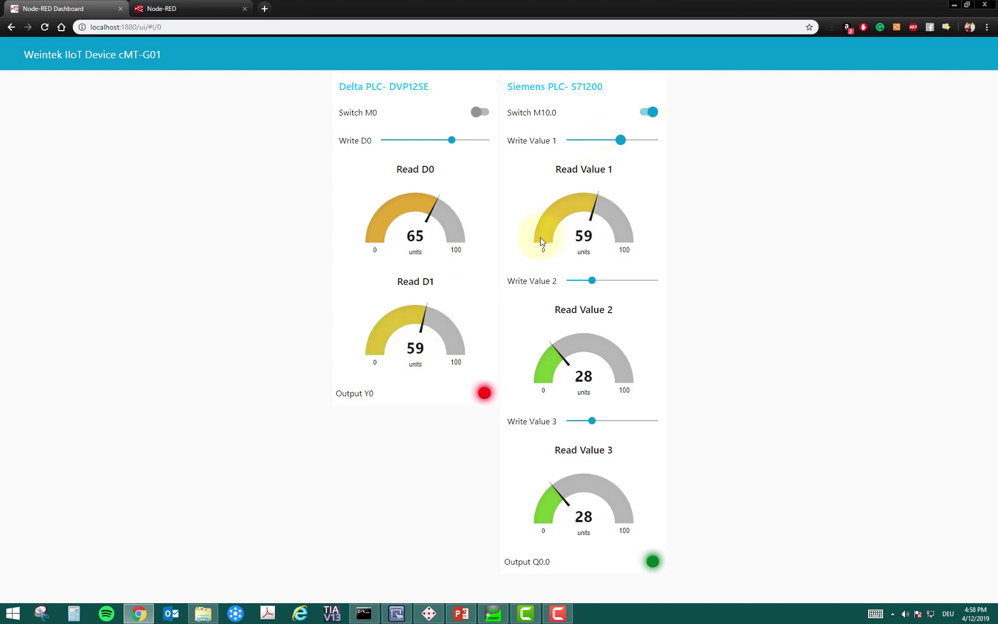
click(590, 140)
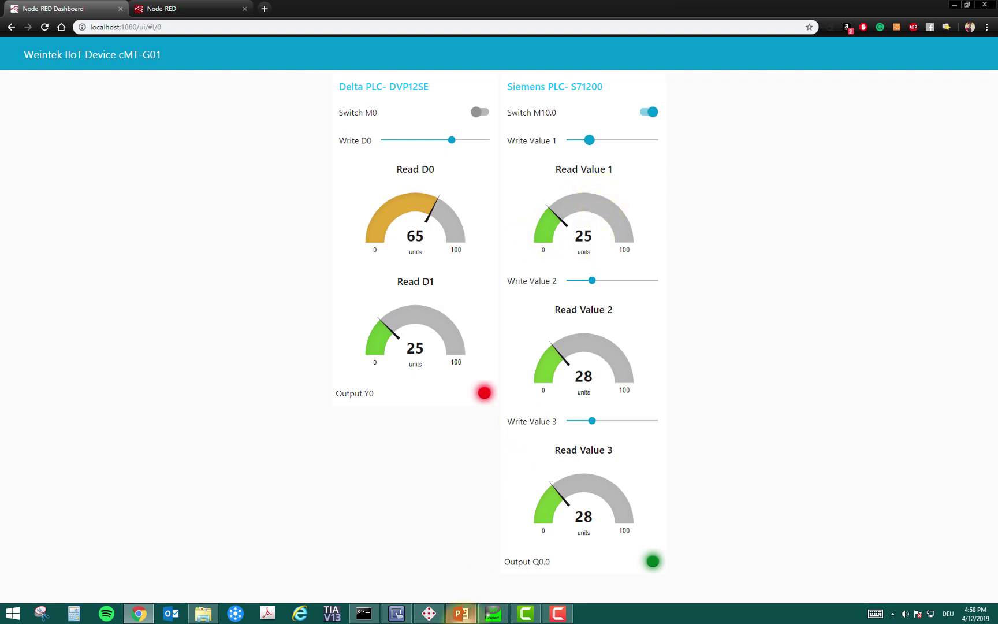
Return to the PowerPoint slide show and advance from the Project 3 slide to the closing slide.
click(461, 614)
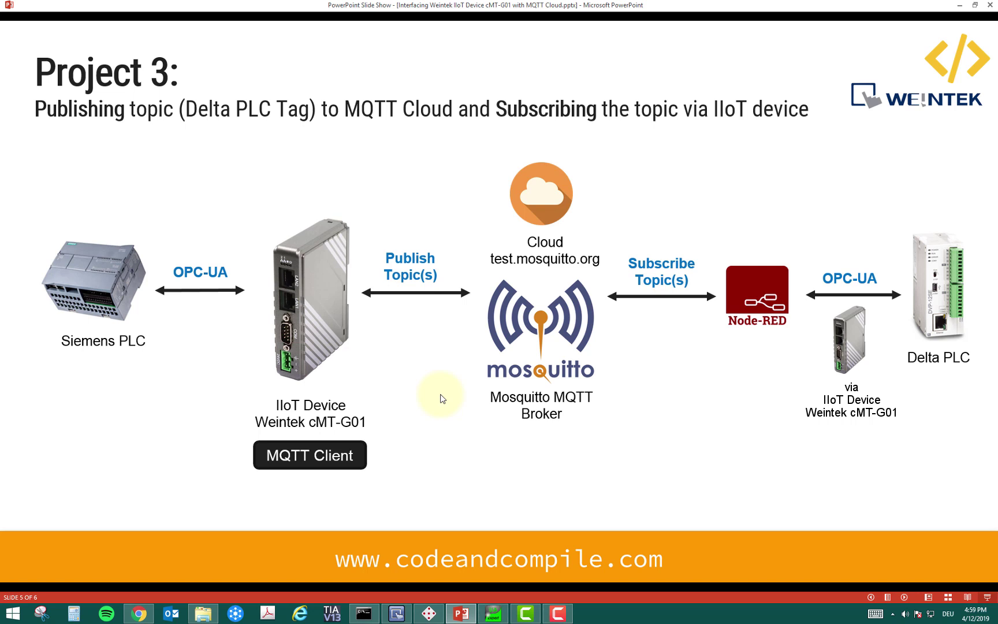
click(415, 455)
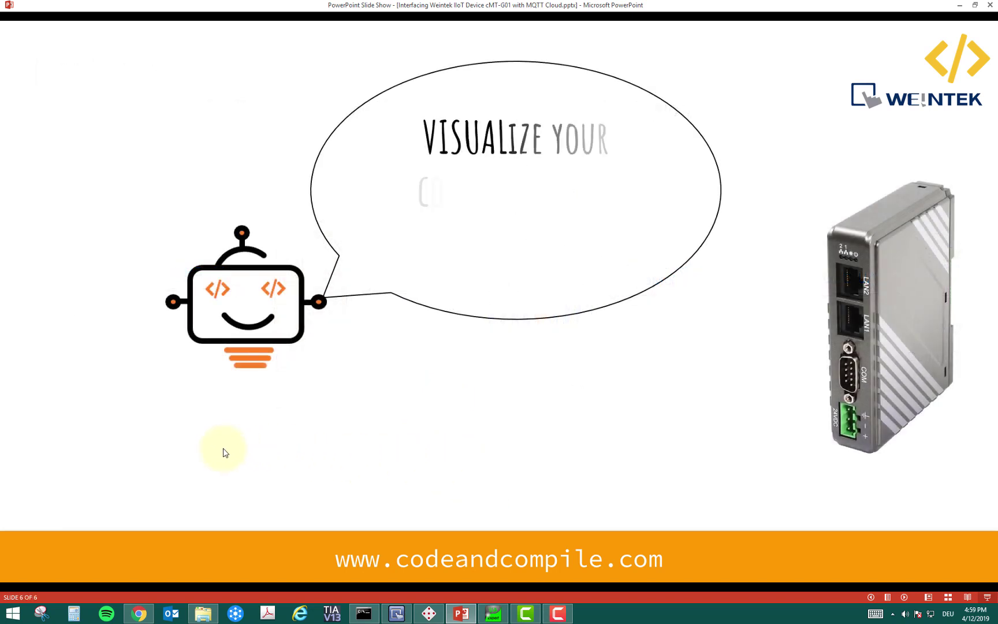